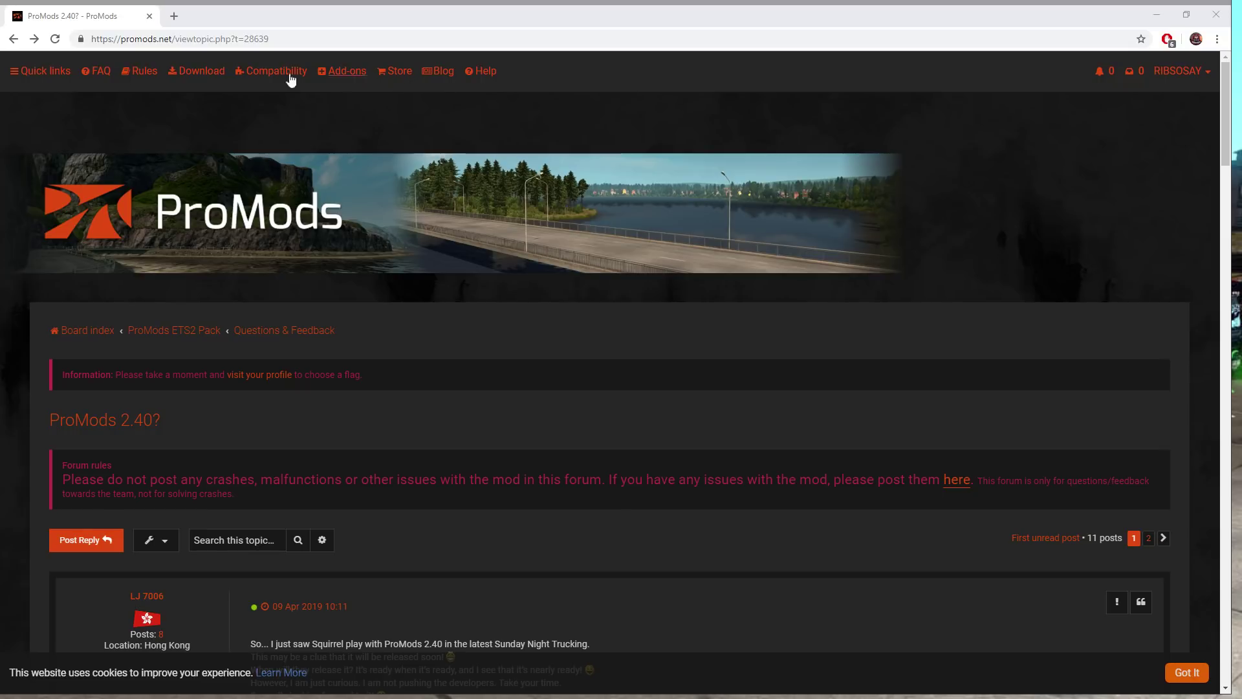
- Keep EN - English as the ProMods site language and advance to step 1, 'Generate your def file'
{"action": "left_click", "coordinate": [193, 74]}
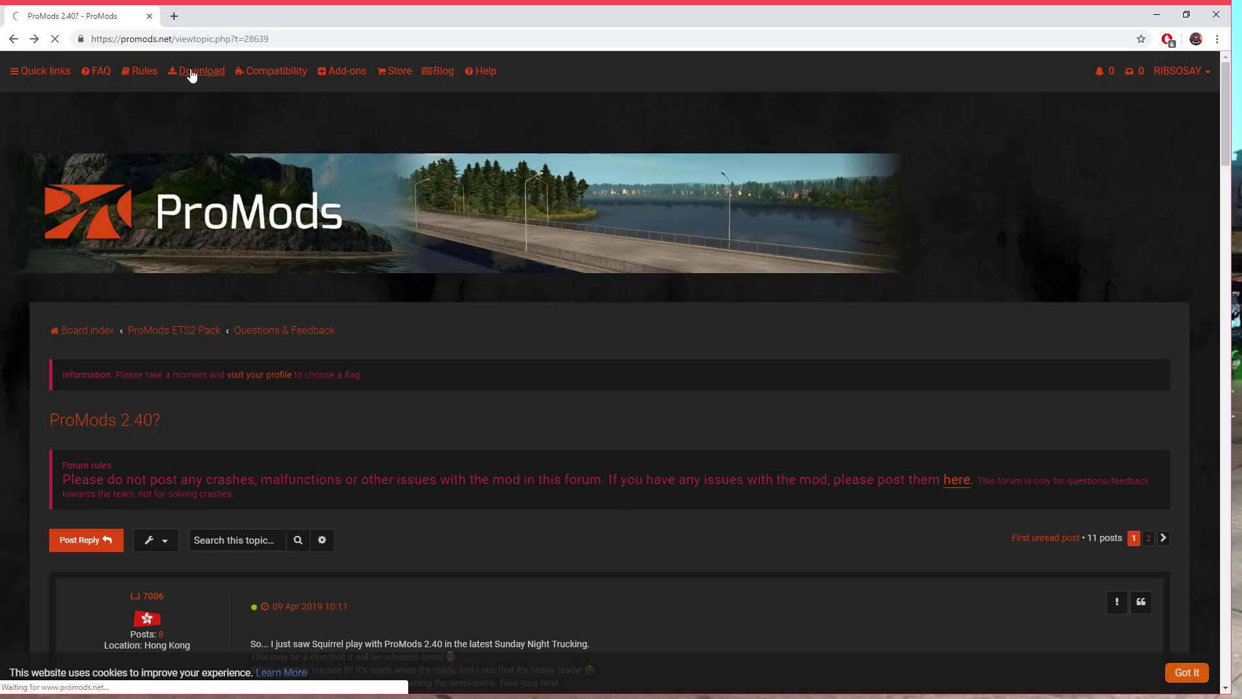
{"action": "scroll", "coordinate": [346, 385], "scroll_direction": "down", "scroll_amount": 3}
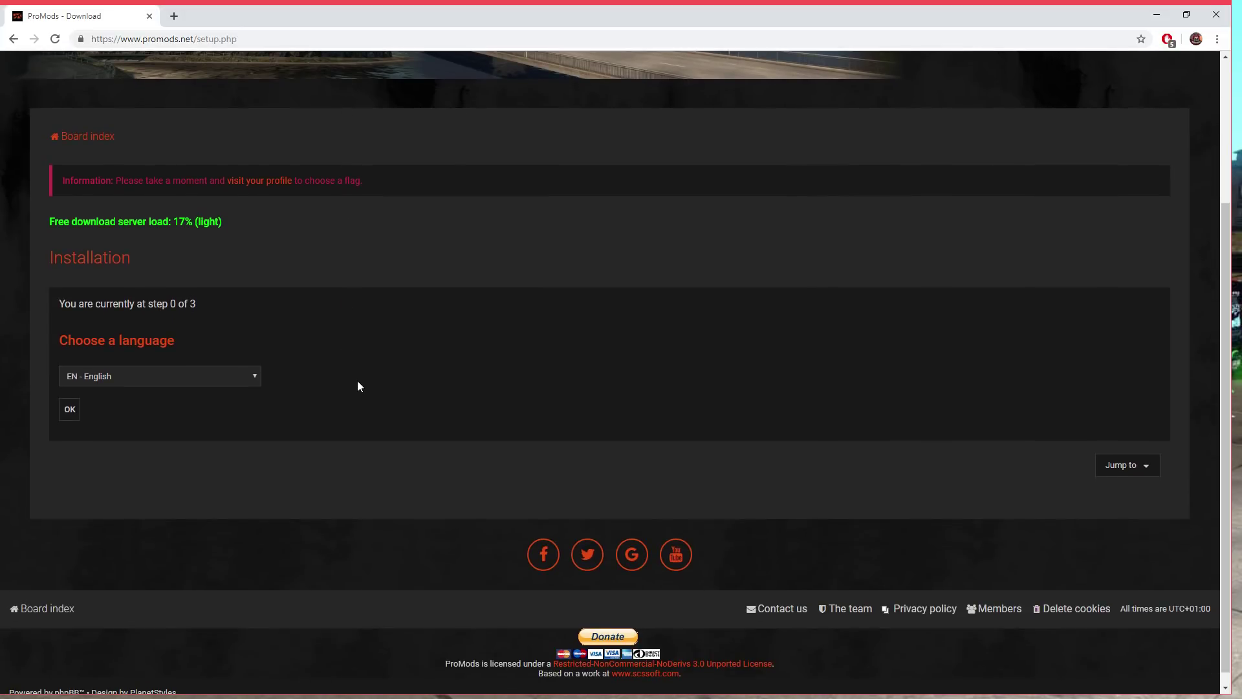
{"action": "scroll", "coordinate": [363, 408], "scroll_direction": "up", "scroll_amount": 2}
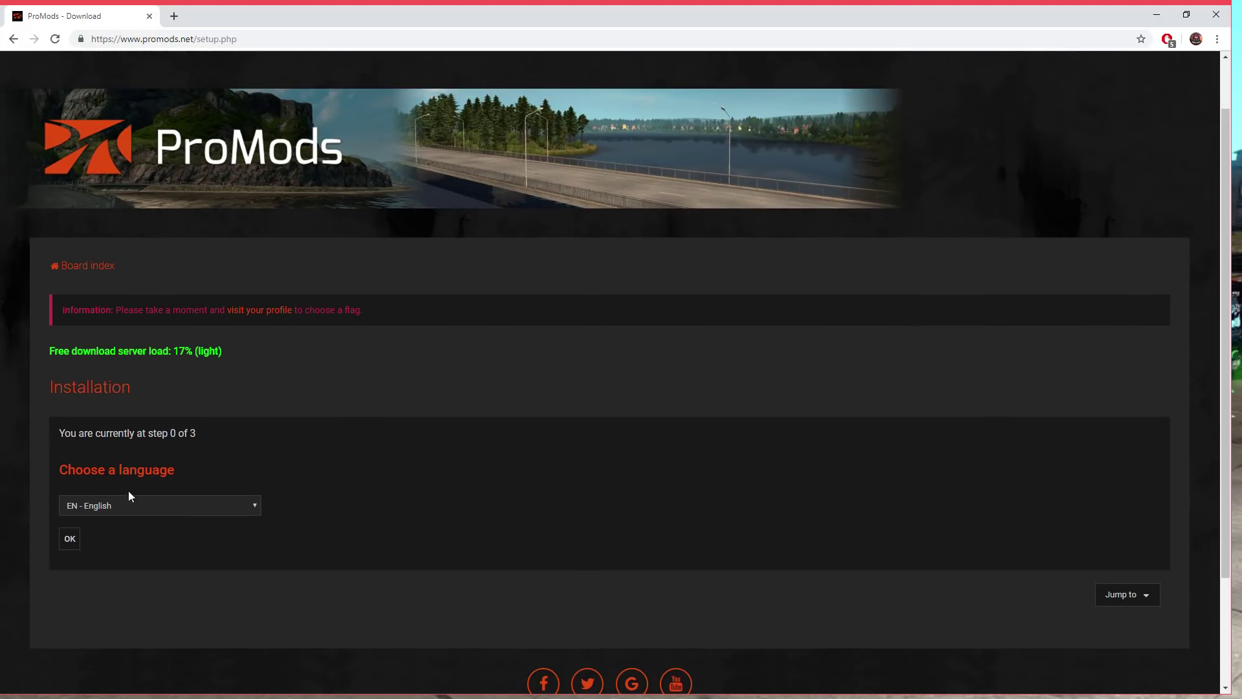
{"action": "left_click", "coordinate": [69, 538]}
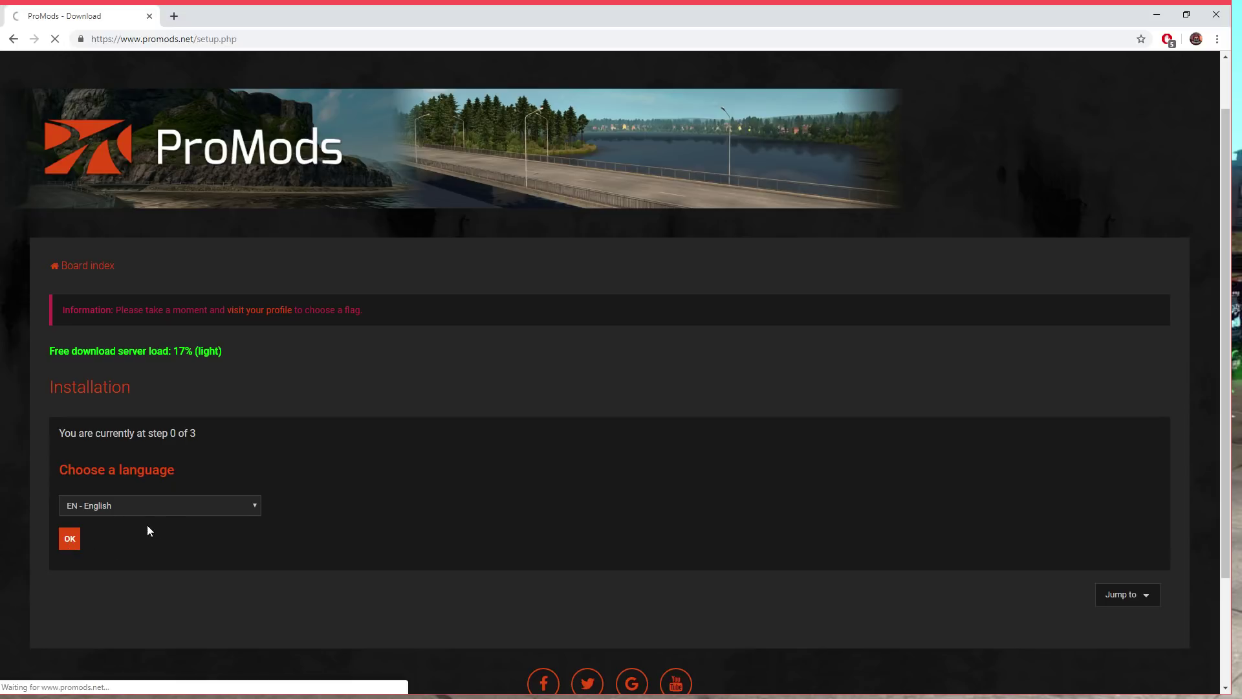
{"action": "scroll", "coordinate": [169, 470], "scroll_direction": "down", "scroll_amount": 4}
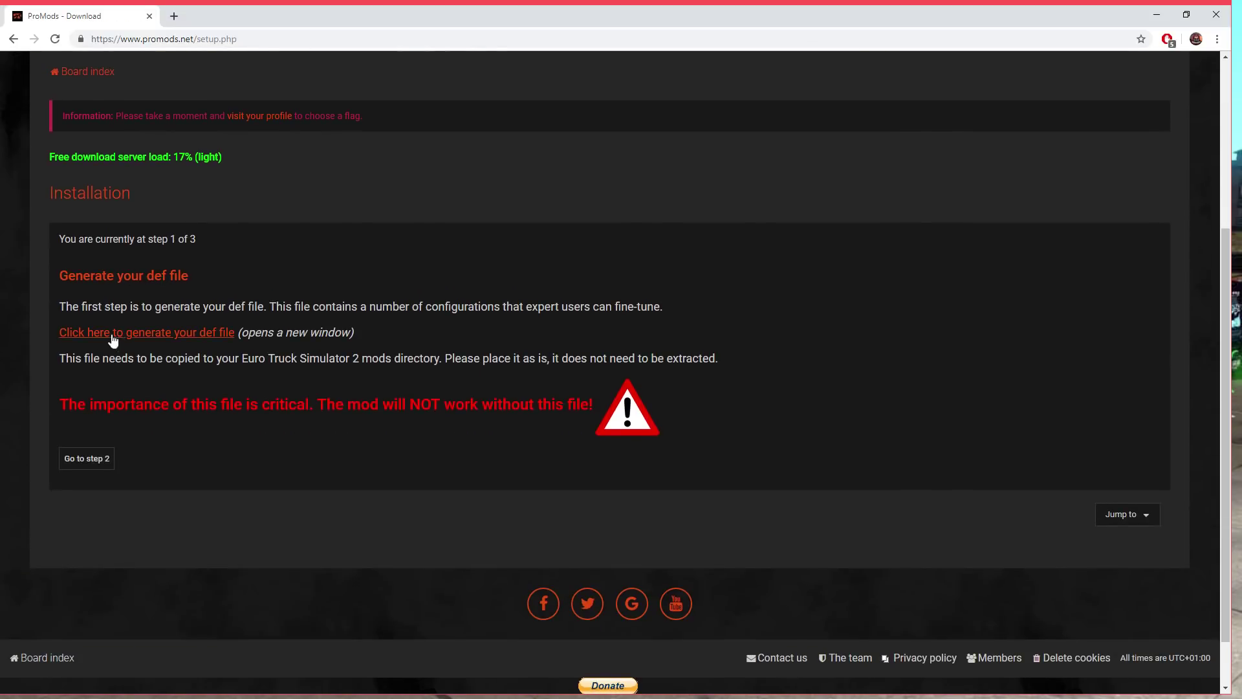
- Generate and download promods-def-v240.scs with default settings, keeping the standard vegetation drawing distance
{"action": "left_click", "coordinate": [158, 334]}
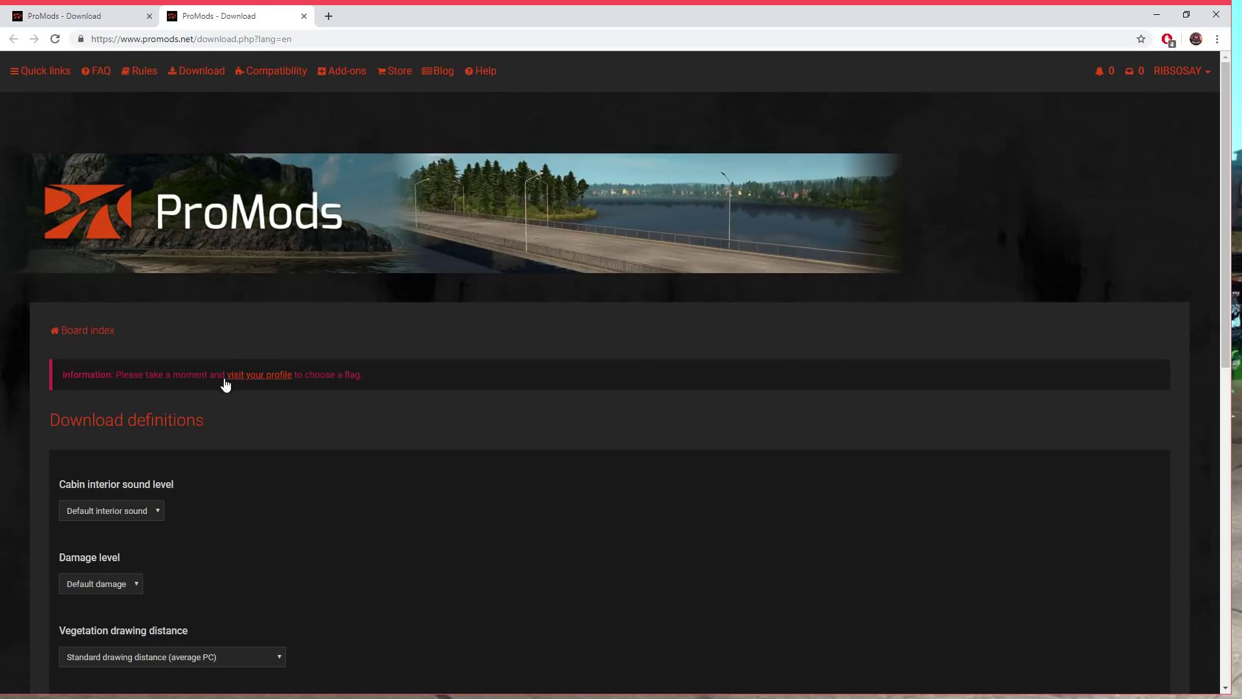
{"action": "scroll", "coordinate": [149, 496], "scroll_direction": "down", "scroll_amount": 2}
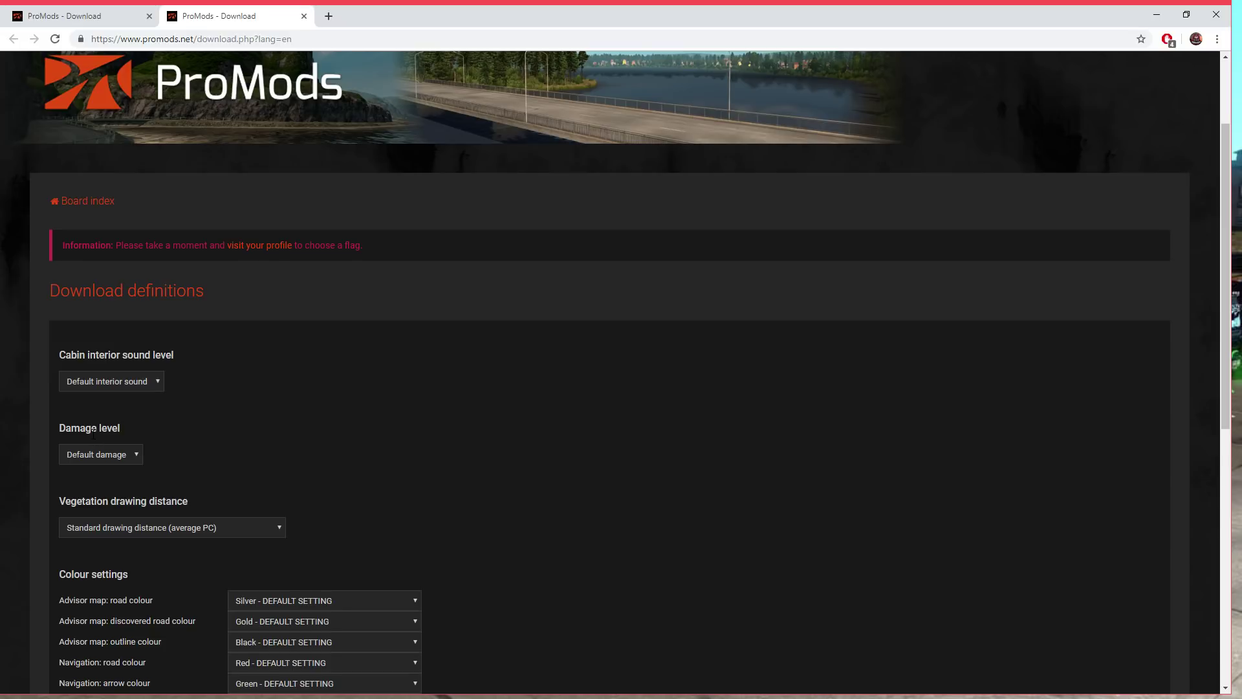
{"action": "scroll", "coordinate": [197, 477], "scroll_direction": "down", "scroll_amount": 4}
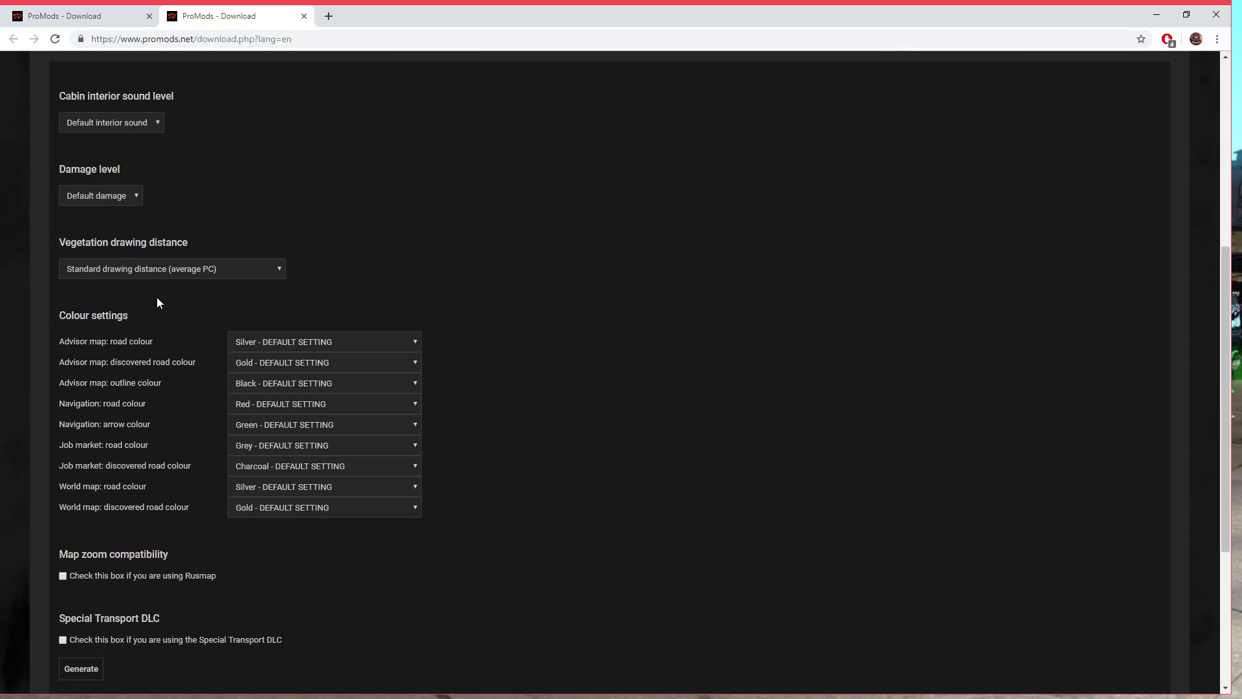
{"action": "left_click", "coordinate": [161, 270]}
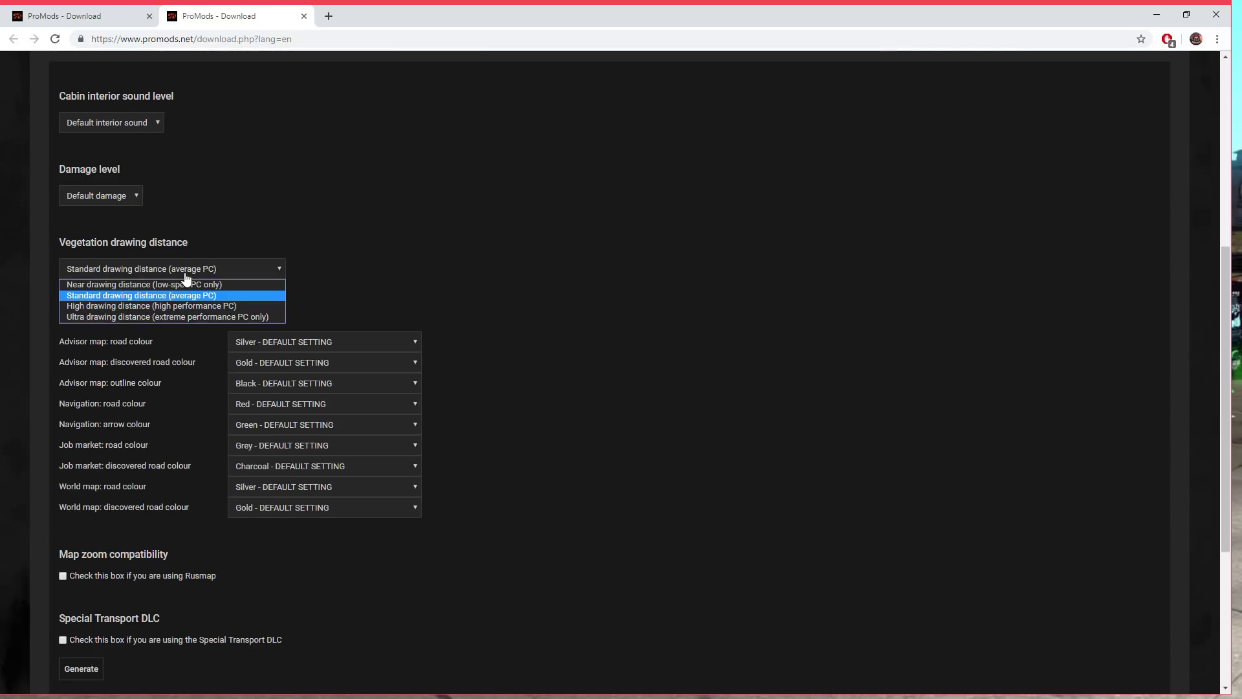
{"action": "left_click", "coordinate": [350, 292]}
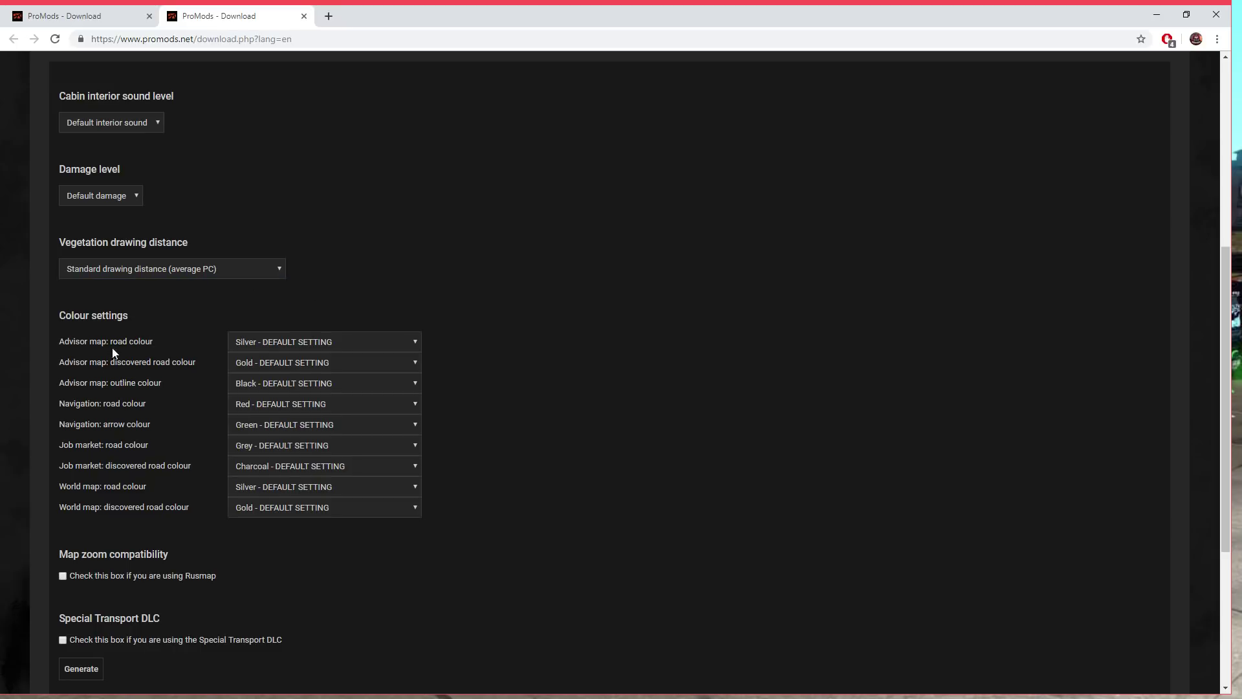
{"action": "scroll", "coordinate": [164, 477], "scroll_direction": "down", "scroll_amount": 2}
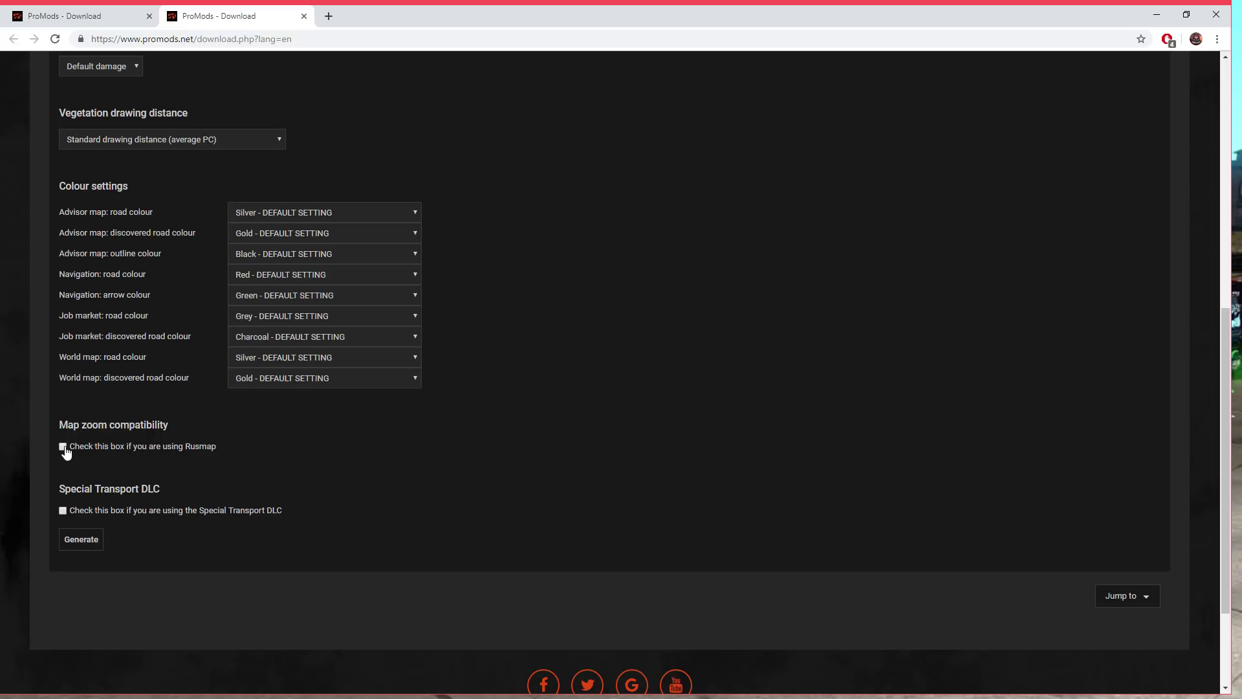
{"action": "left_click", "coordinate": [82, 546]}
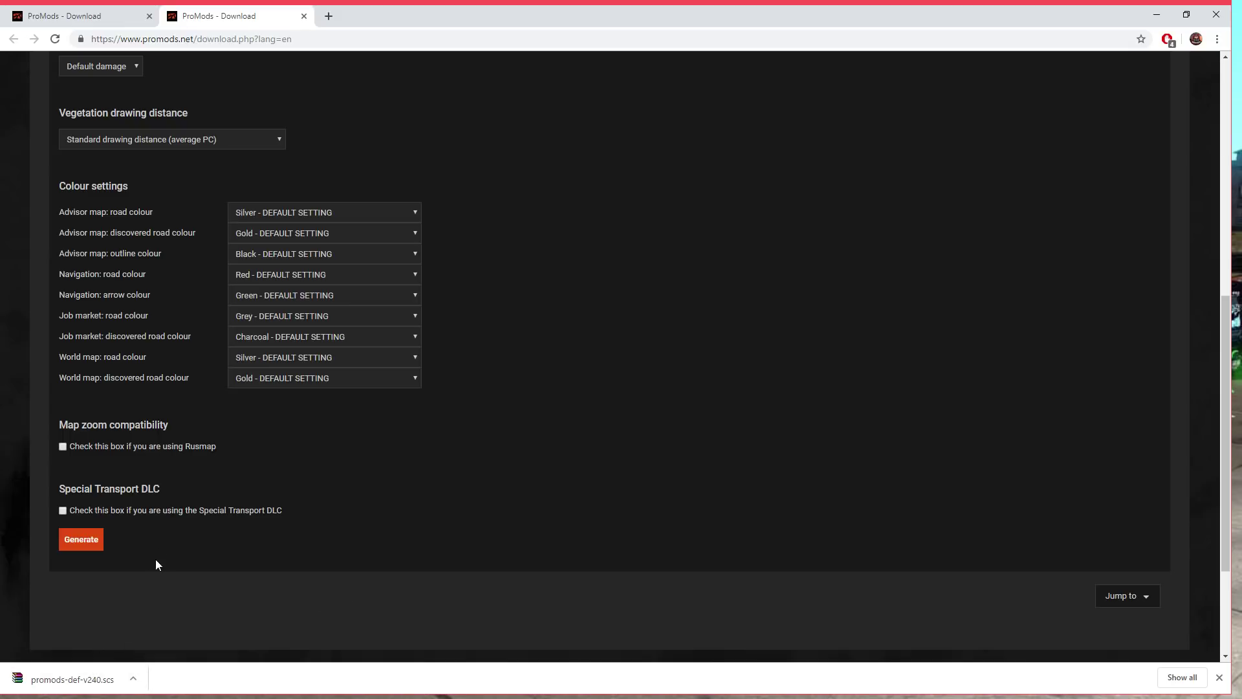
{"action": "scroll", "coordinate": [261, 425], "scroll_direction": "up", "scroll_amount": 3}
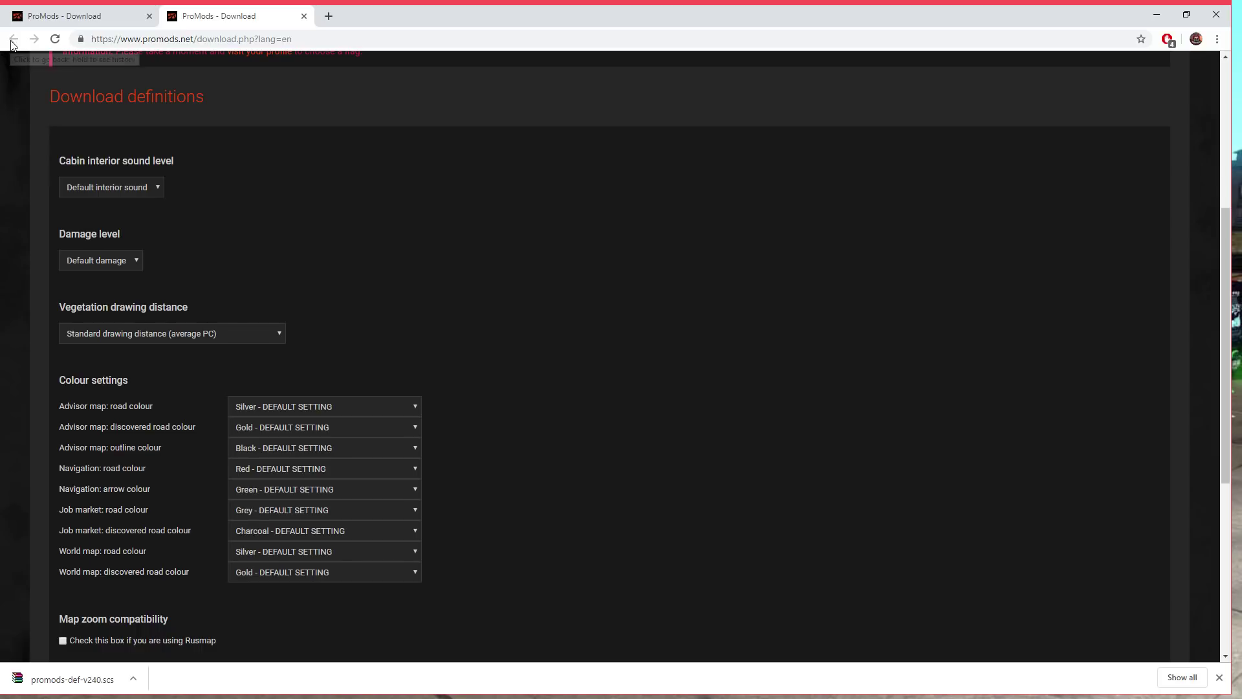
- Return to the installation steps page and advance to step 2 of 3
{"action": "left_click", "coordinate": [36, 18]}
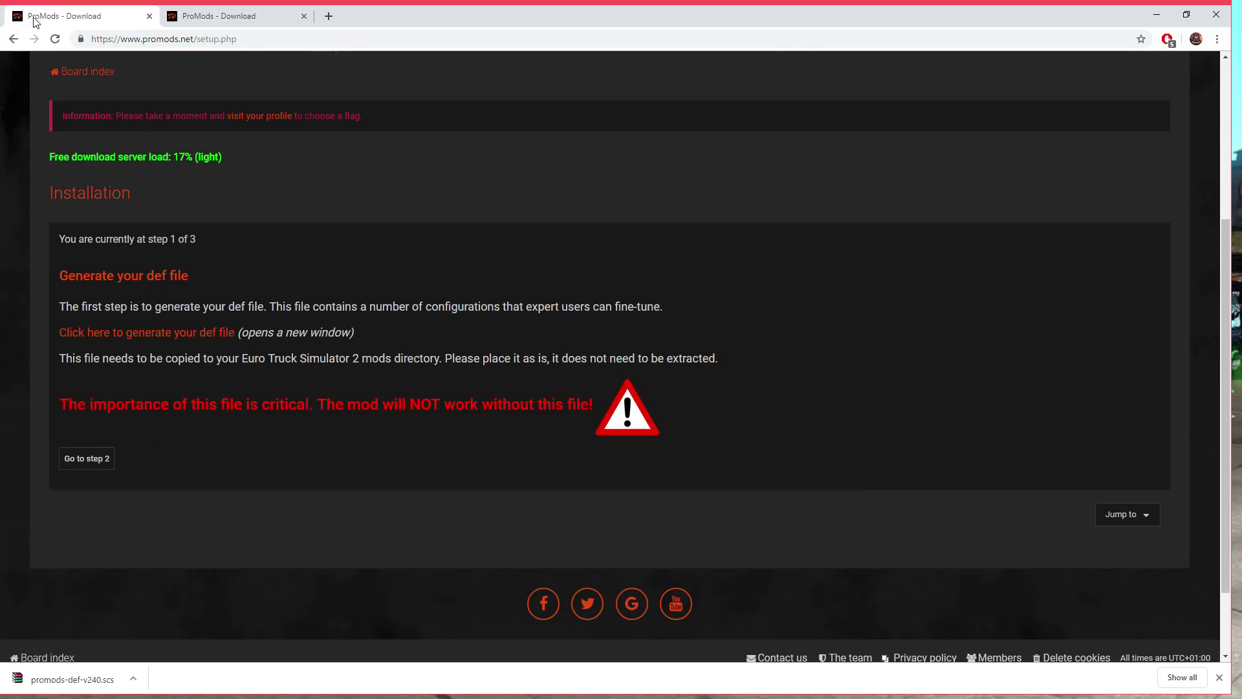
{"action": "left_click", "coordinate": [72, 471]}
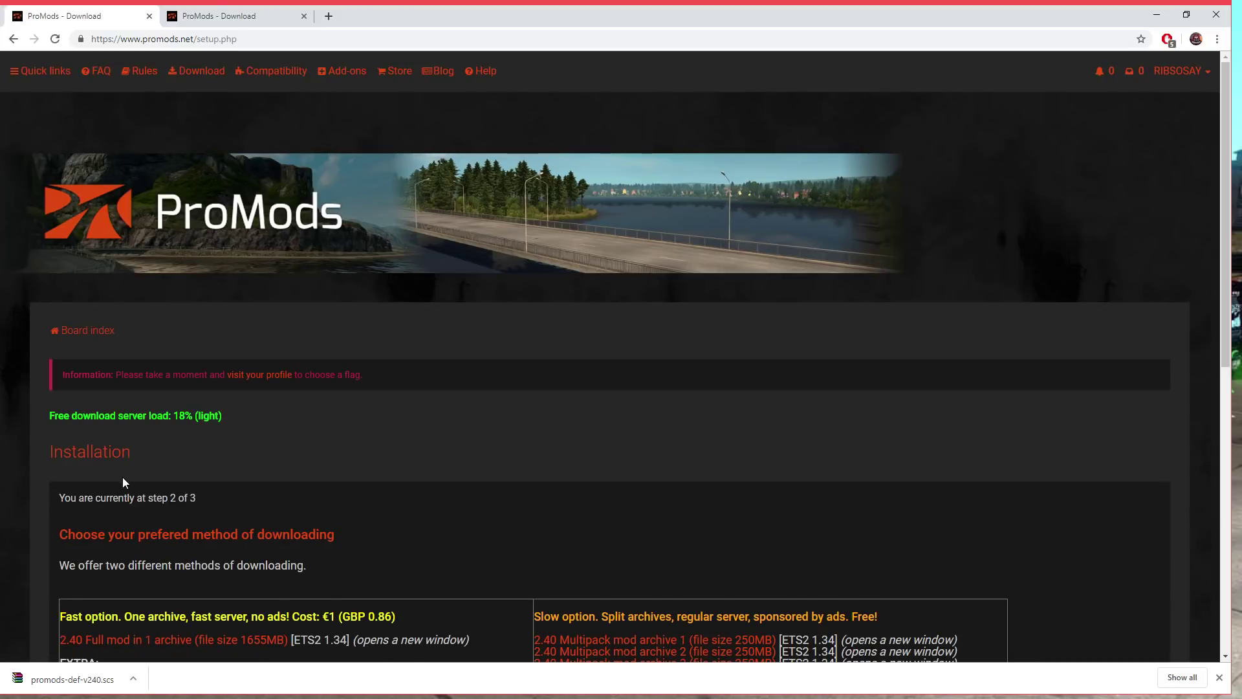
{"action": "scroll", "coordinate": [126, 483], "scroll_direction": "down", "scroll_amount": 7}
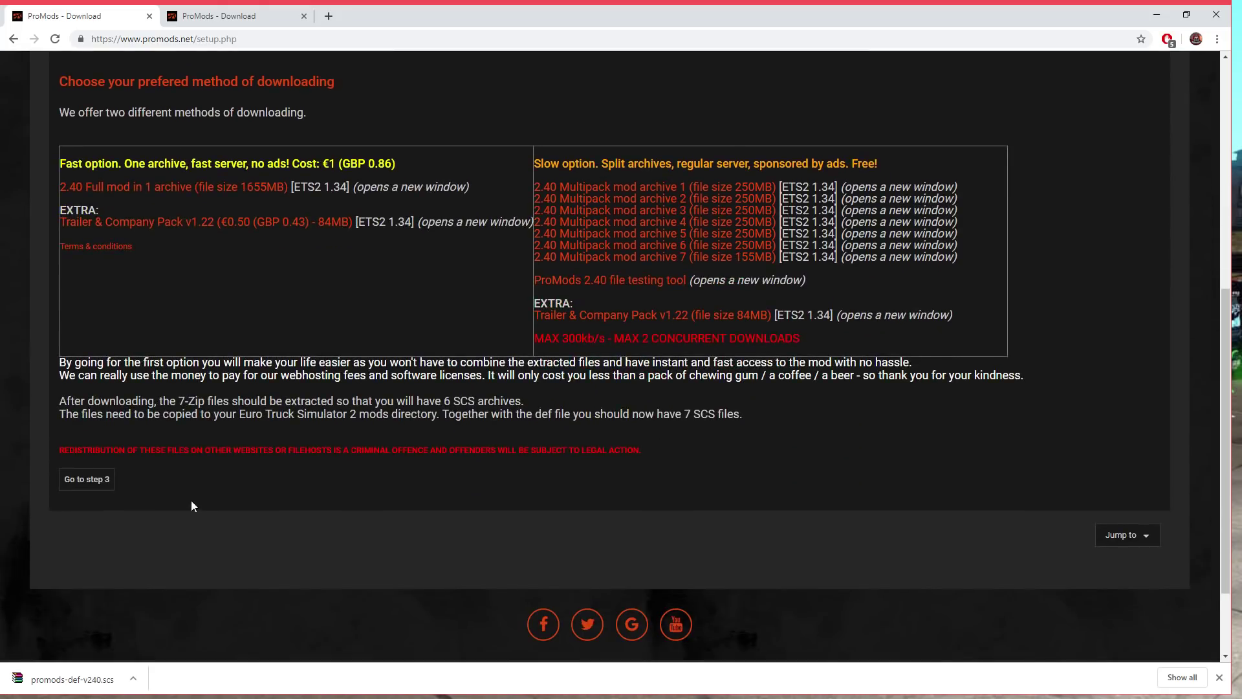
{"action": "scroll", "coordinate": [207, 511], "scroll_direction": "up", "scroll_amount": 2}
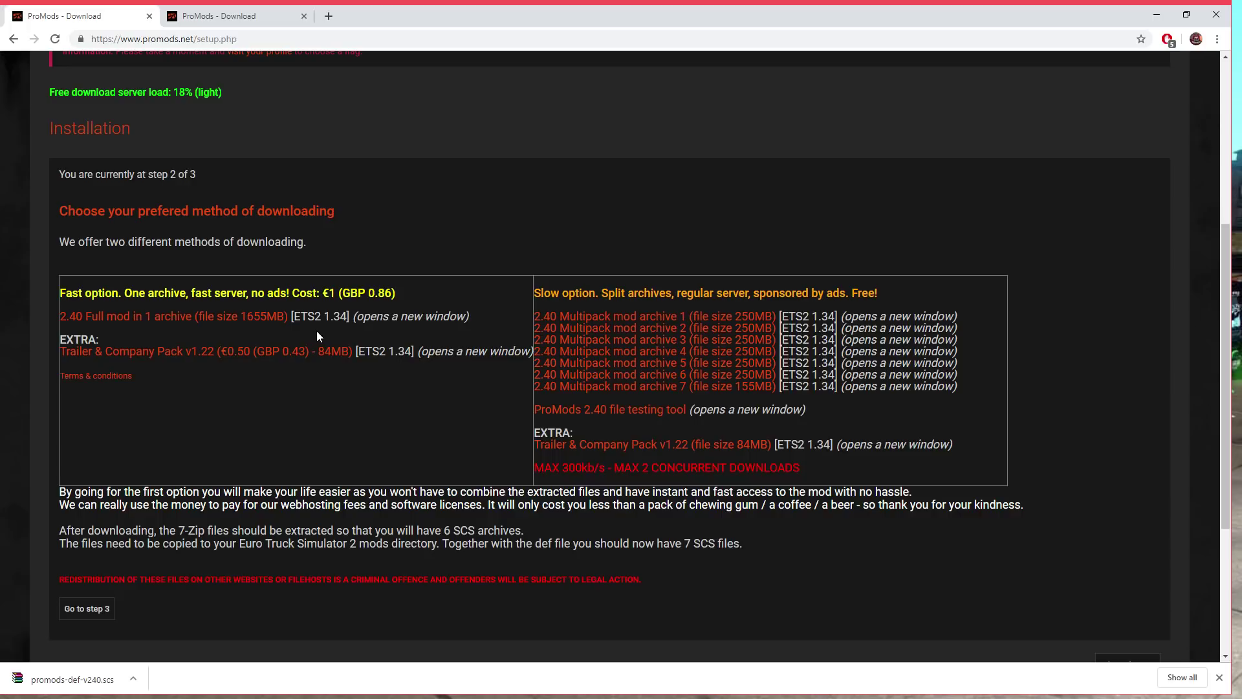
- Check the GBP 0.86 price and go to the store page for the '2.40 Full mod in 1 archive'
{"action": "left_click_drag", "start_coordinate": [378, 292], "coordinate": [392, 293]}
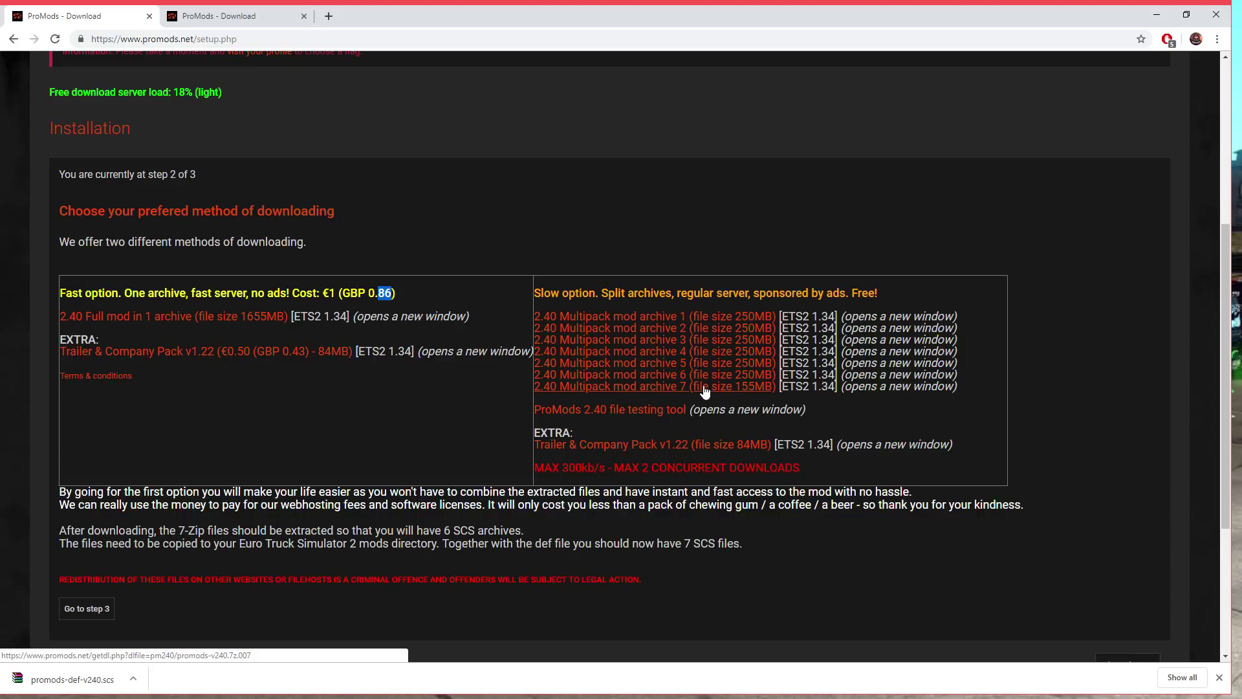
{"action": "scroll", "coordinate": [483, 440], "scroll_direction": "up", "scroll_amount": 4}
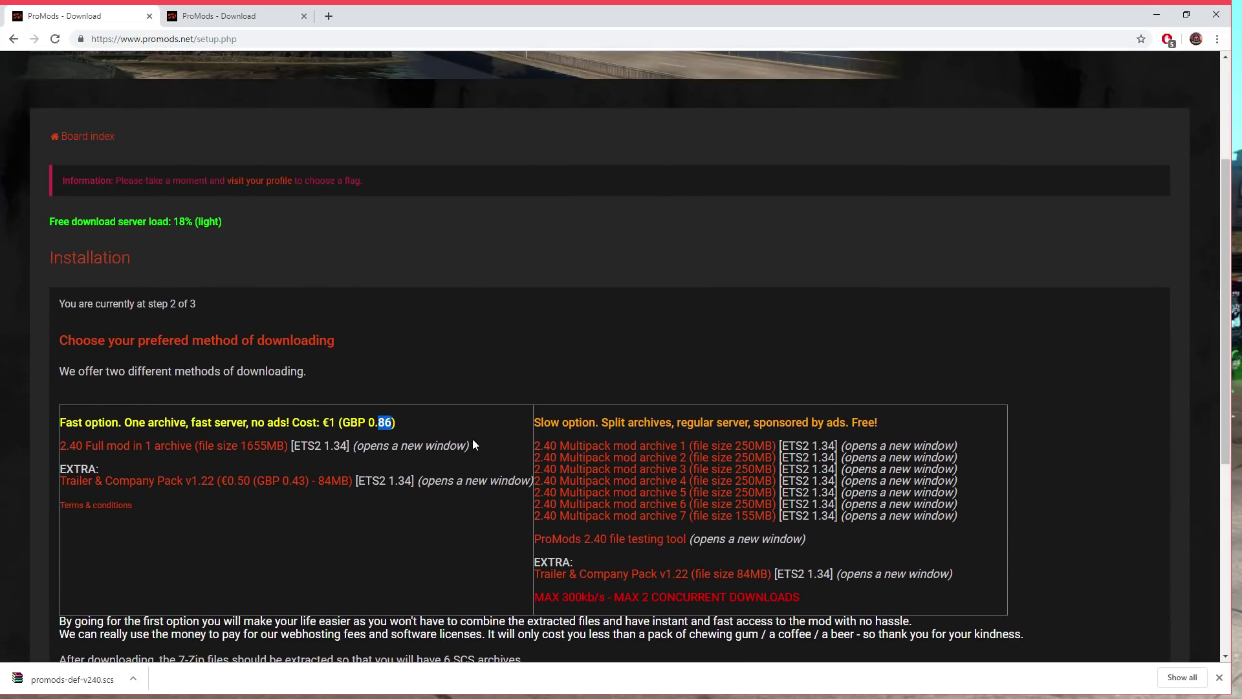
{"action": "scroll", "coordinate": [472, 440], "scroll_direction": "up", "scroll_amount": 1}
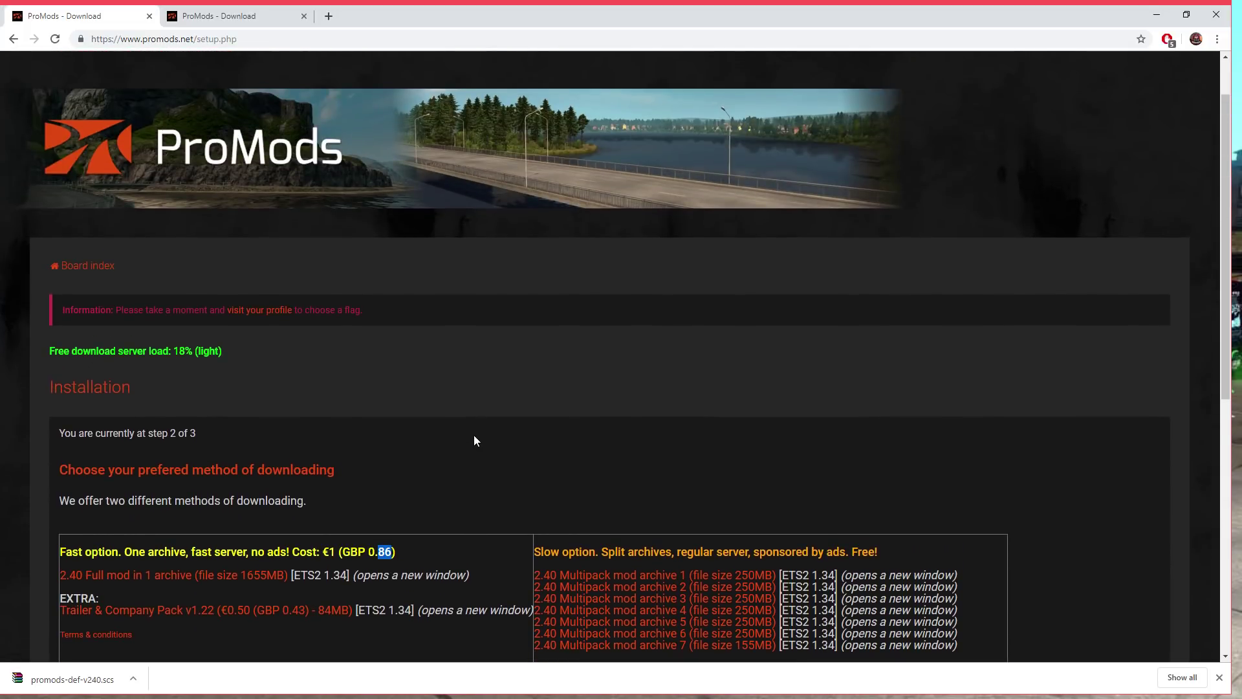
{"action": "scroll", "coordinate": [476, 440], "scroll_direction": "down", "scroll_amount": 2}
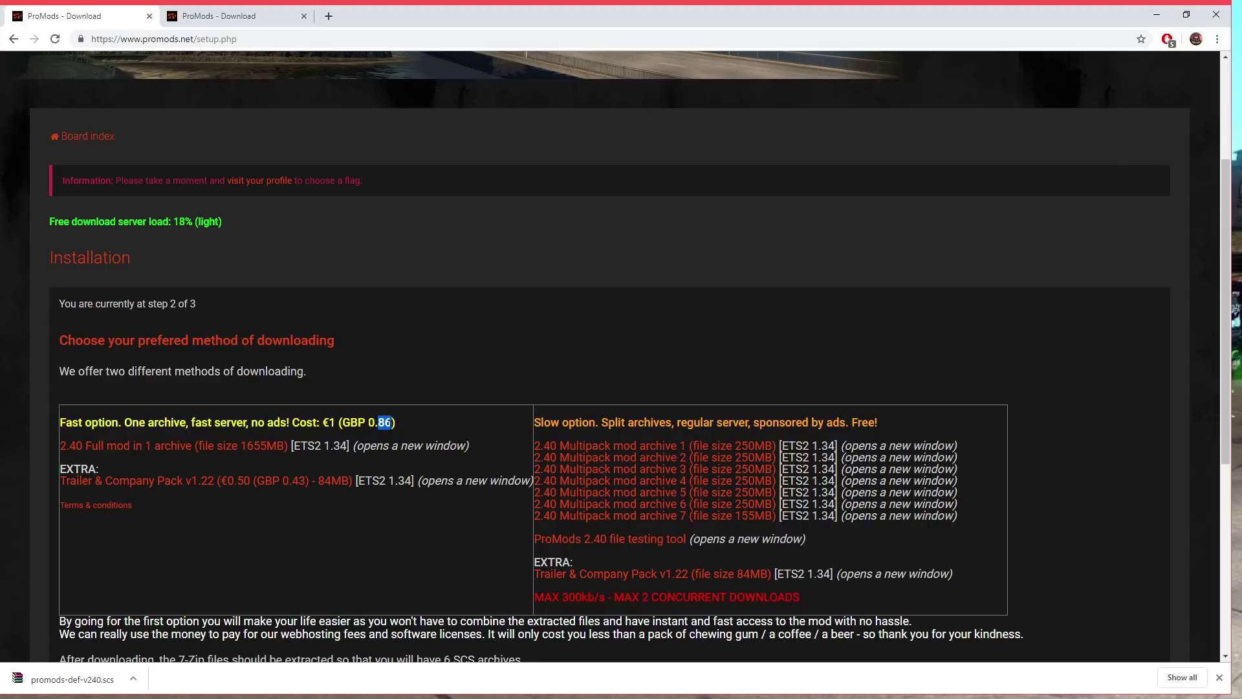
{"action": "left_click", "coordinate": [392, 438]}
{"action": "left_click_drag", "start_coordinate": [359, 422], "coordinate": [394, 424]}
{"action": "left_click", "coordinate": [292, 439]}
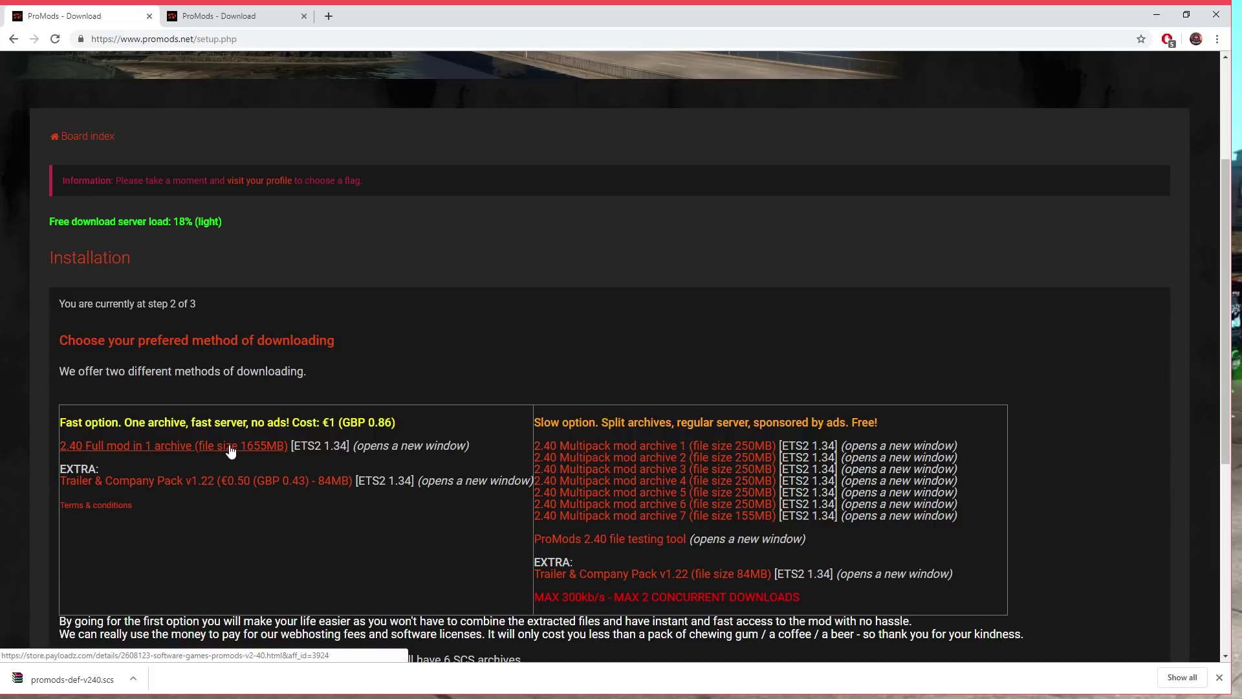
{"action": "left_click", "coordinate": [192, 451]}
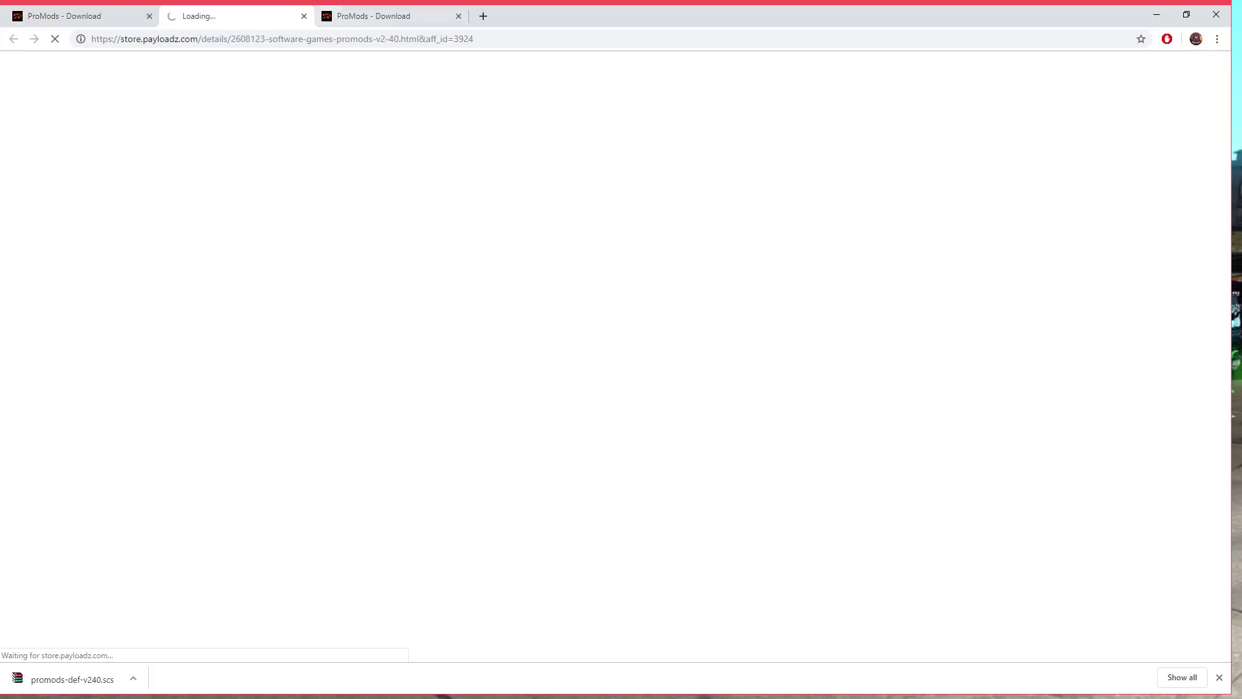
- Close the browser and bring up the context menu for promods-v240 in the Downloads folder
{"action": "left_click", "coordinate": [304, 17]}
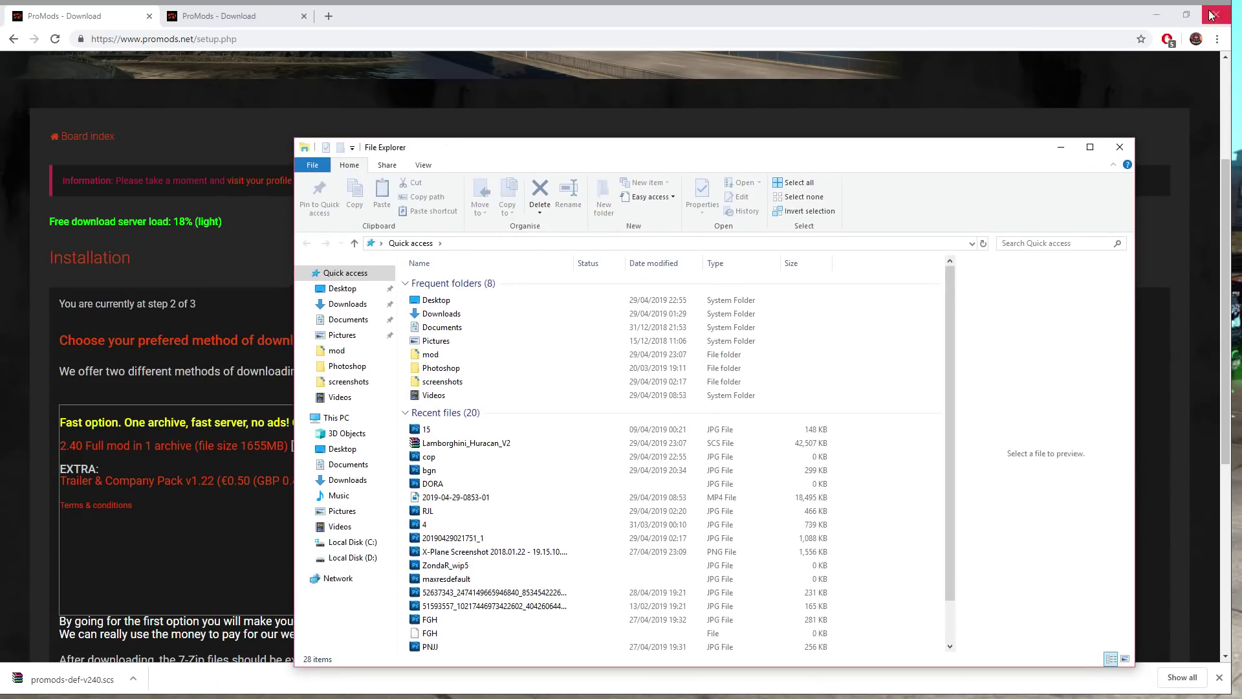
{"action": "left_click", "coordinate": [1206, 15]}
{"action": "left_click", "coordinate": [342, 310]}
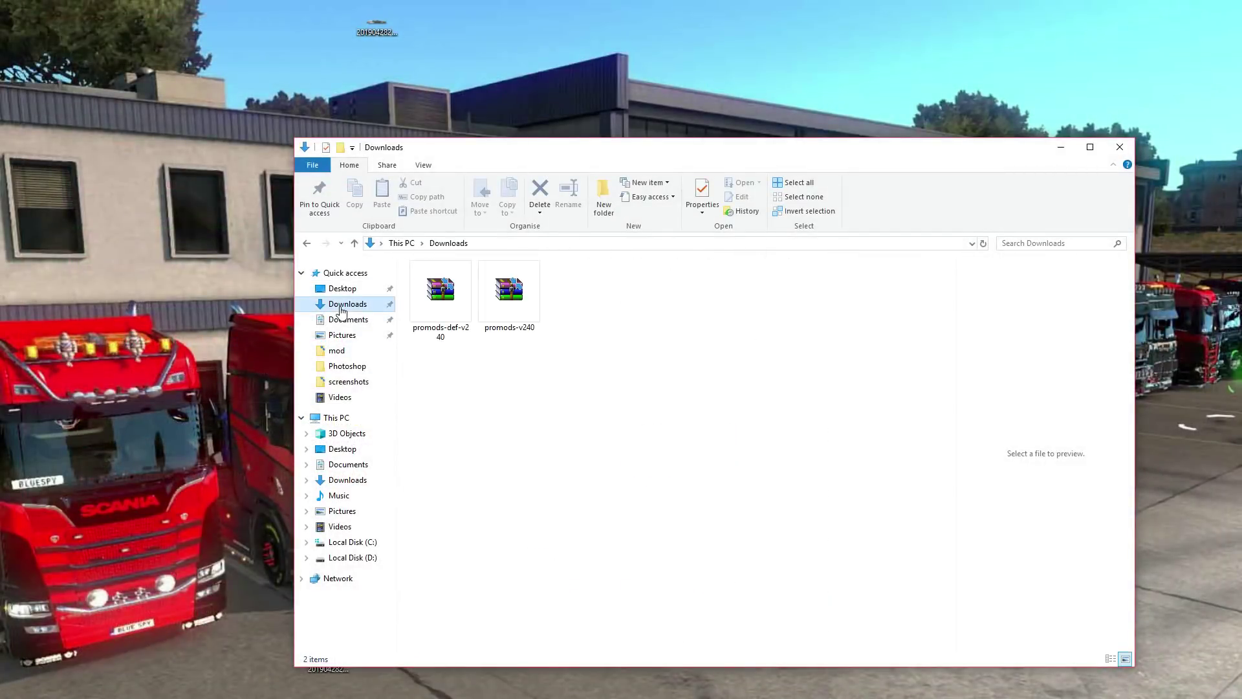
{"action": "left_click", "coordinate": [448, 333]}
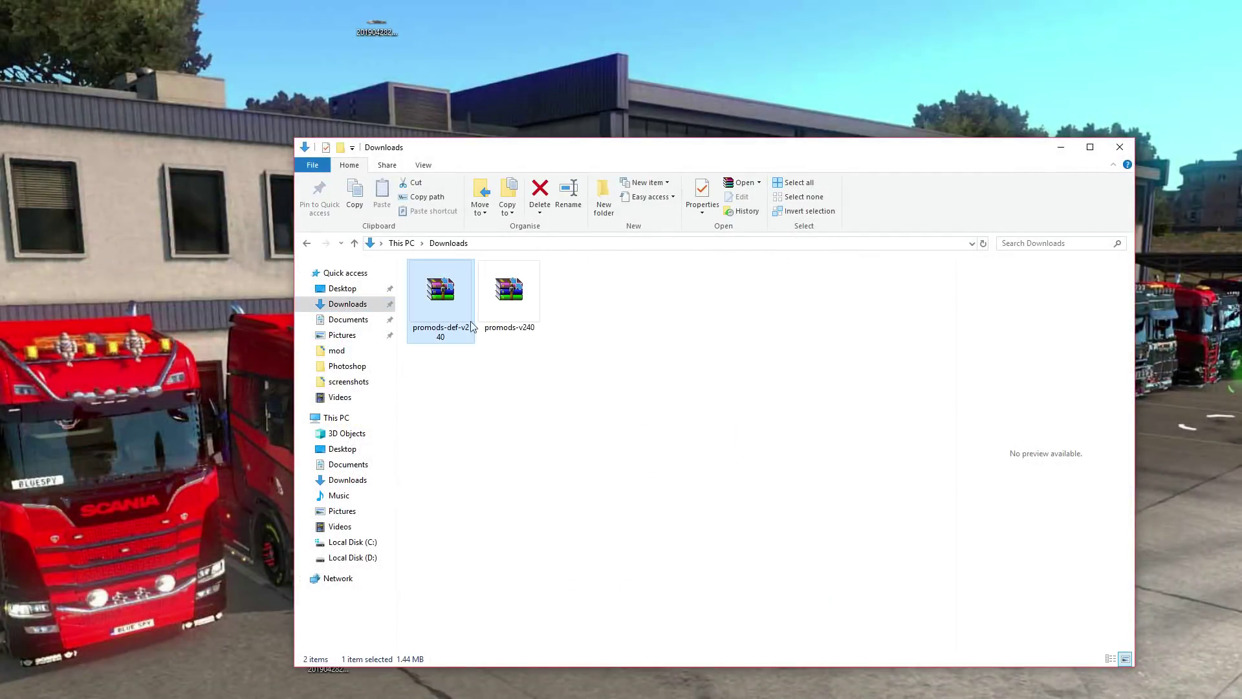
{"action": "left_click_drag", "start_coordinate": [614, 147], "coordinate": [509, 120]}
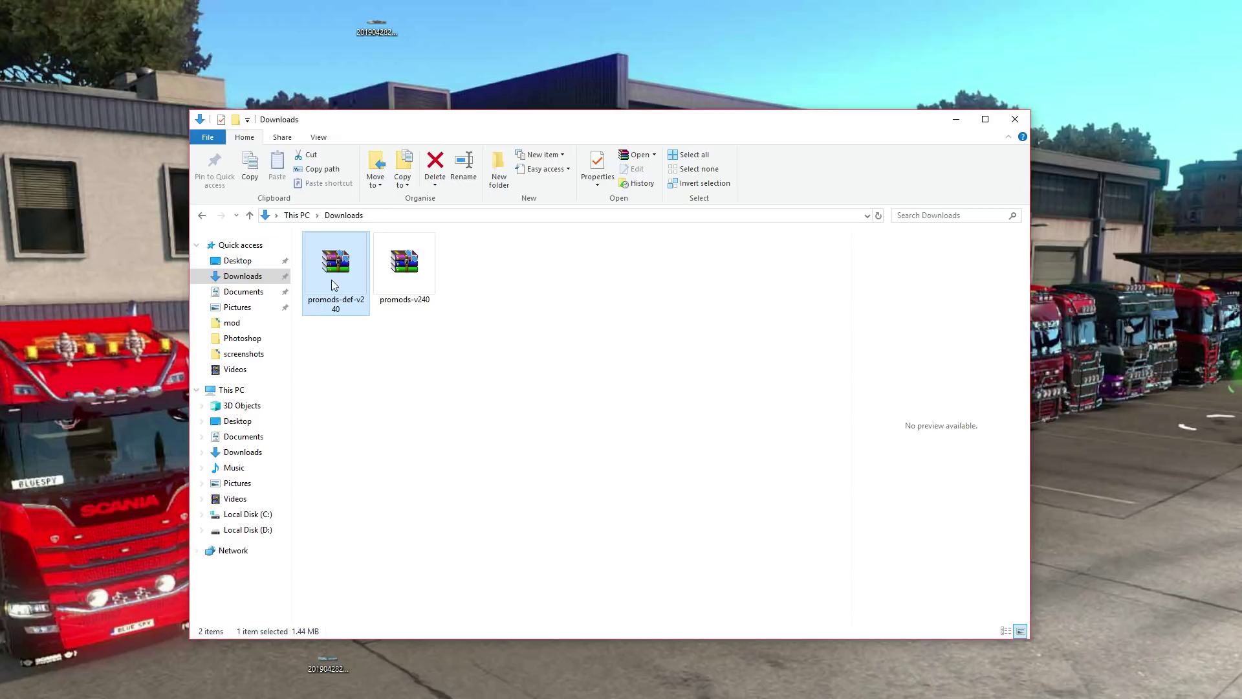
{"action": "left_click_drag", "start_coordinate": [333, 283], "coordinate": [348, 255]}
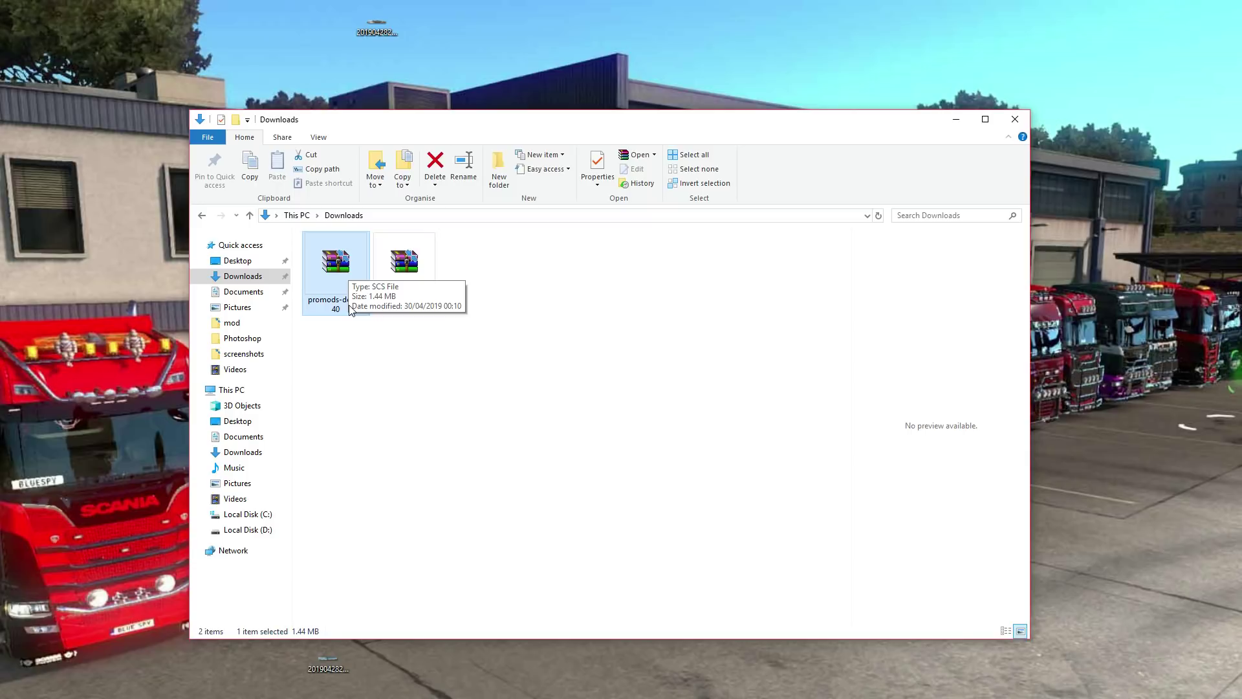
{"action": "left_click", "coordinate": [418, 272]}
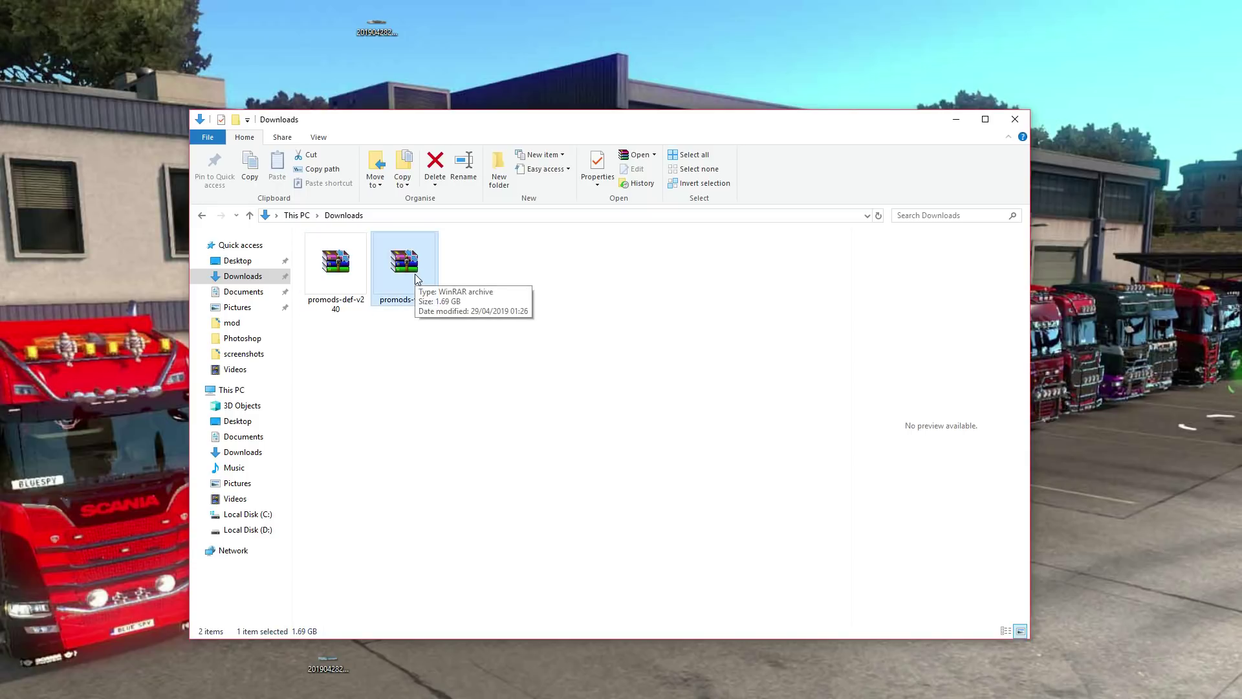
{"action": "right_click", "coordinate": [418, 270]}
- Extract promods-v240 into the Downloads folder with WinRAR's Extract Here
{"action": "left_click", "coordinate": [462, 327]}
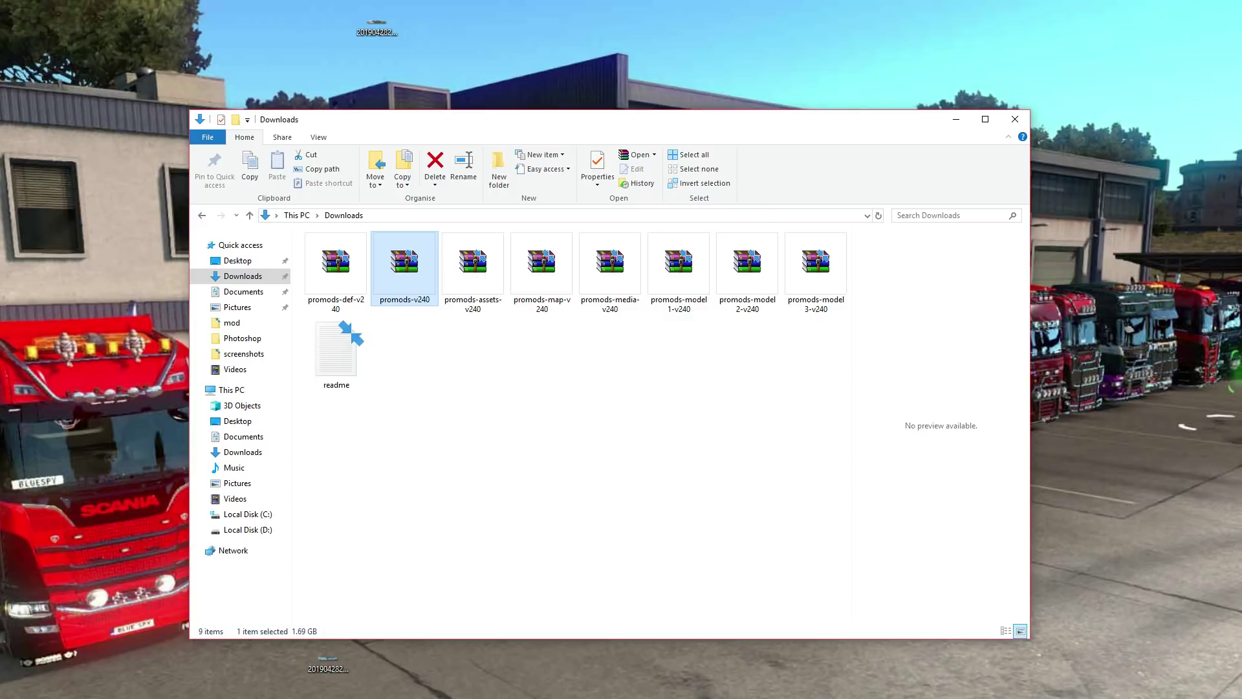
- Move the promods-v240 archive to the desktop and copy the seven ProMods .scs packages
{"action": "left_click", "coordinate": [669, 353]}
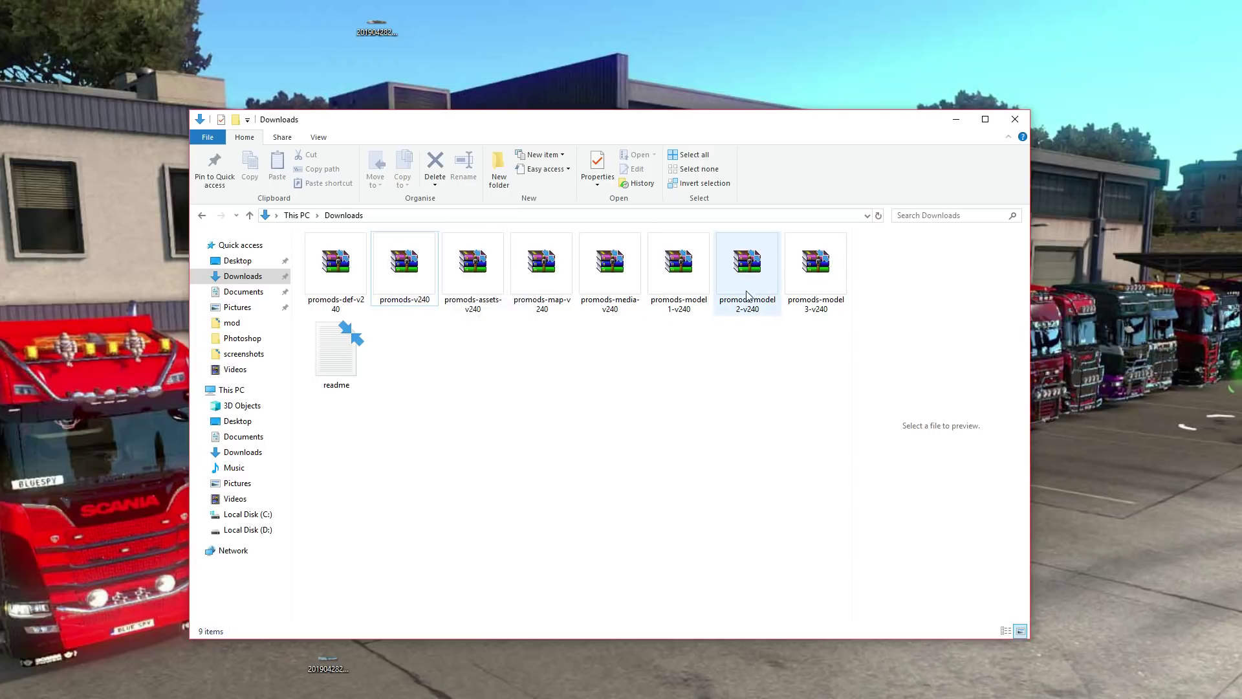
{"action": "left_click", "coordinate": [418, 285]}
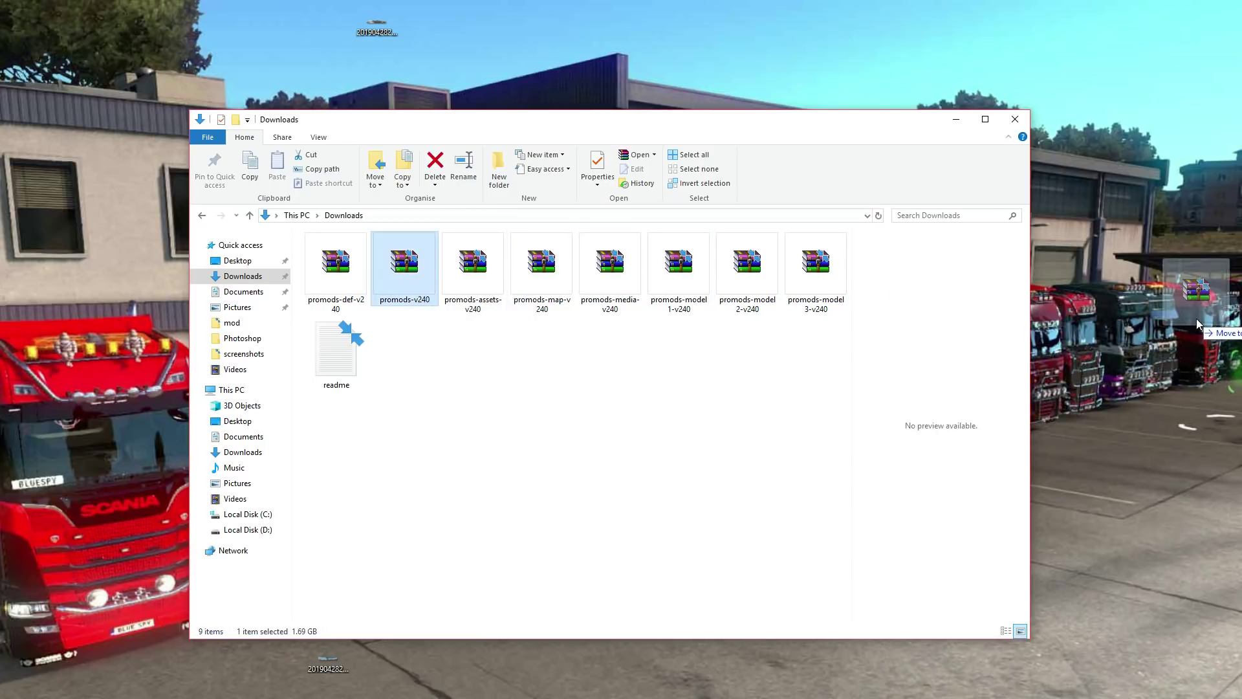
{"action": "left_click", "coordinate": [1144, 321]}
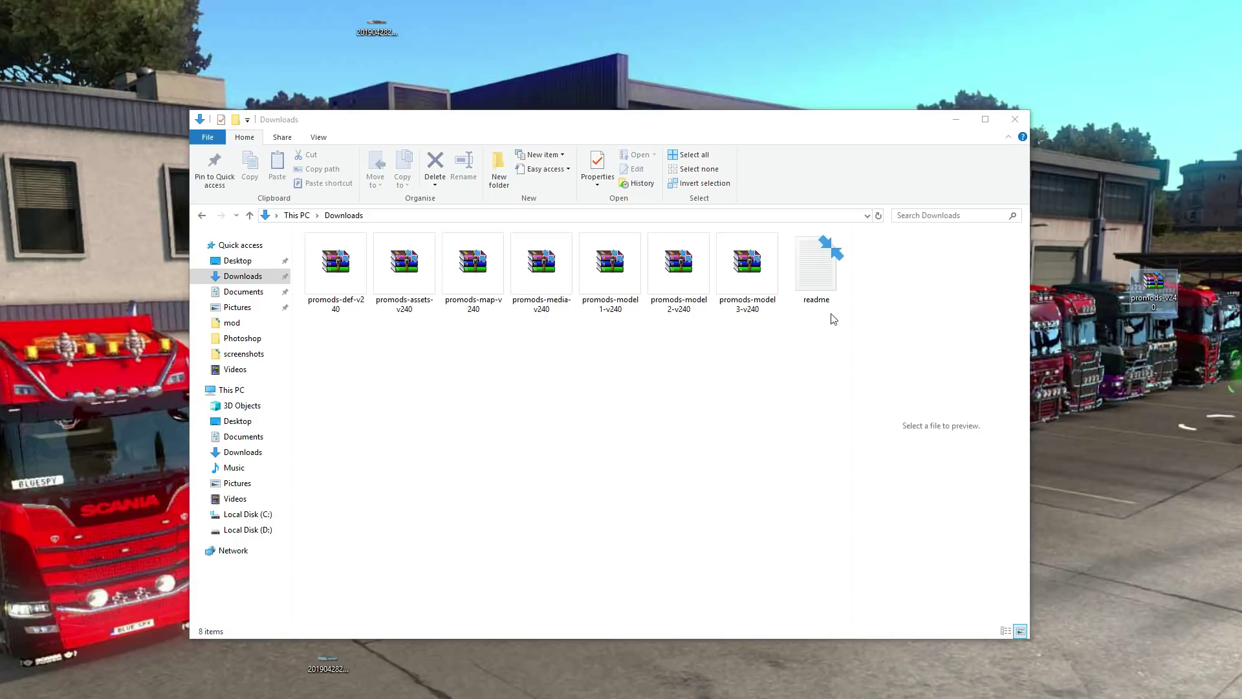
{"action": "left_click", "coordinate": [736, 290]}
{"action": "left_click_drag", "start_coordinate": [736, 290], "coordinate": [343, 278]}
{"action": "right_click", "coordinate": [343, 279]}
{"action": "left_click", "coordinate": [406, 473]}
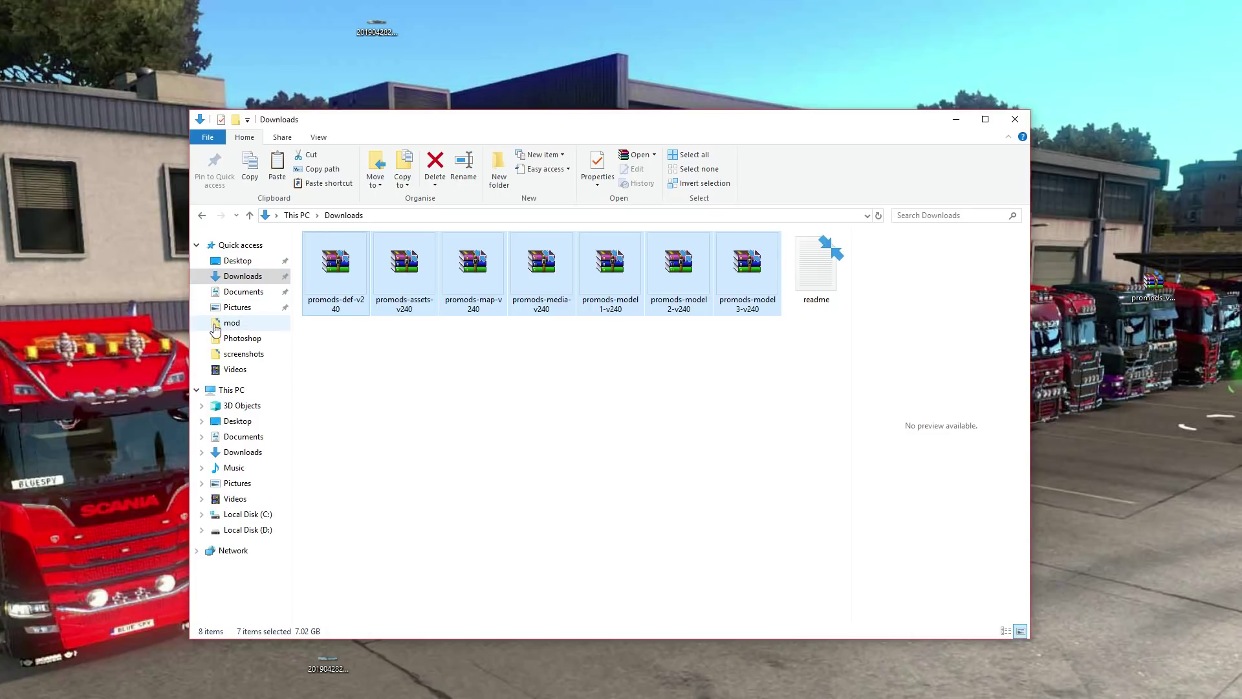
- Paste the packages into Documents > Euro Truck Simulator 2 > mod and close Explorer
{"action": "left_click", "coordinate": [242, 292]}
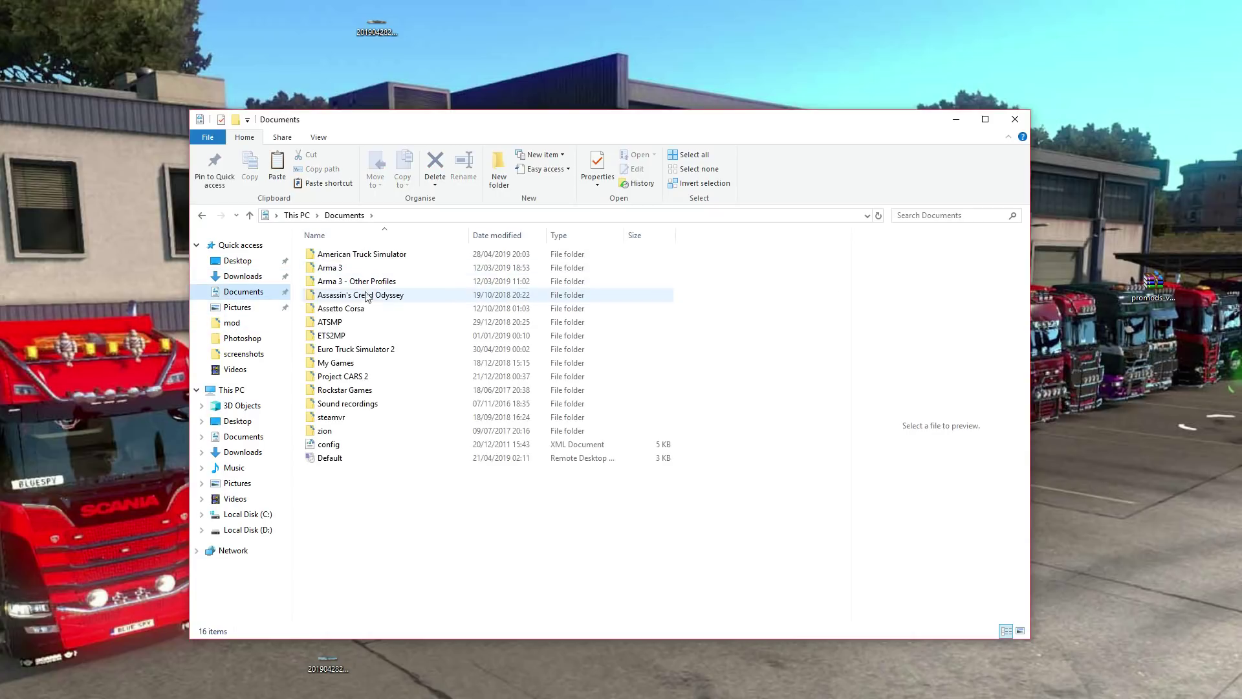
{"action": "double_click", "coordinate": [366, 350]}
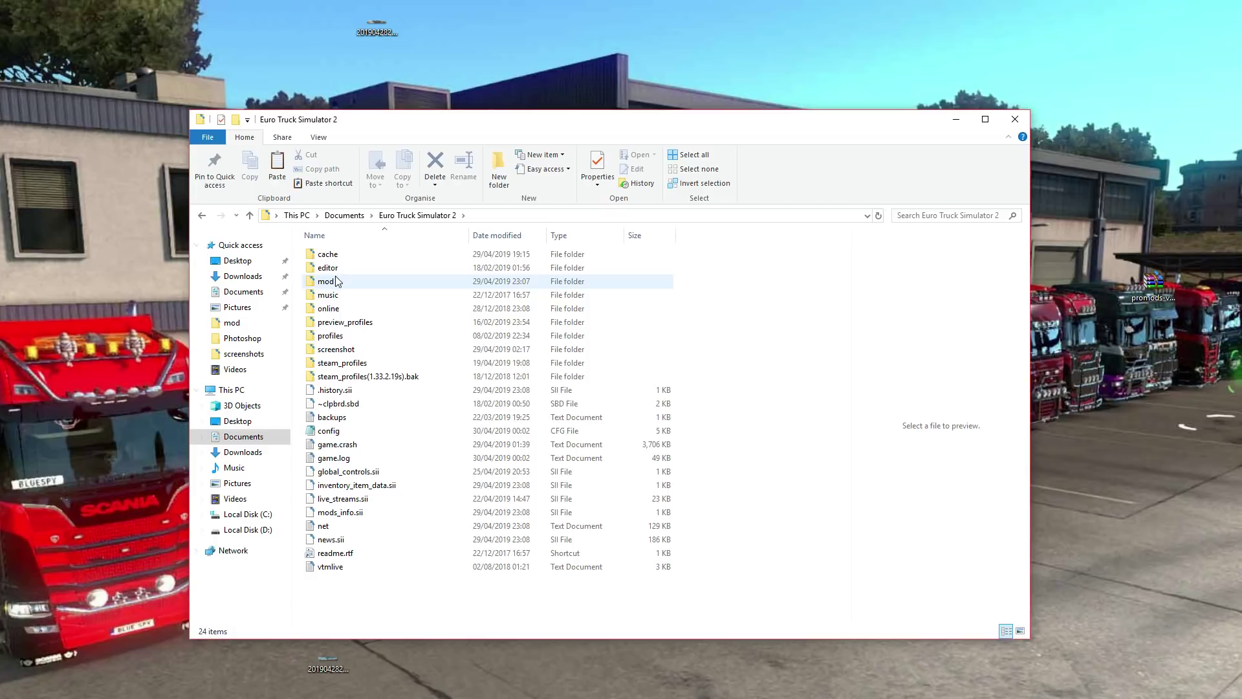
{"action": "double_click", "coordinate": [326, 281]}
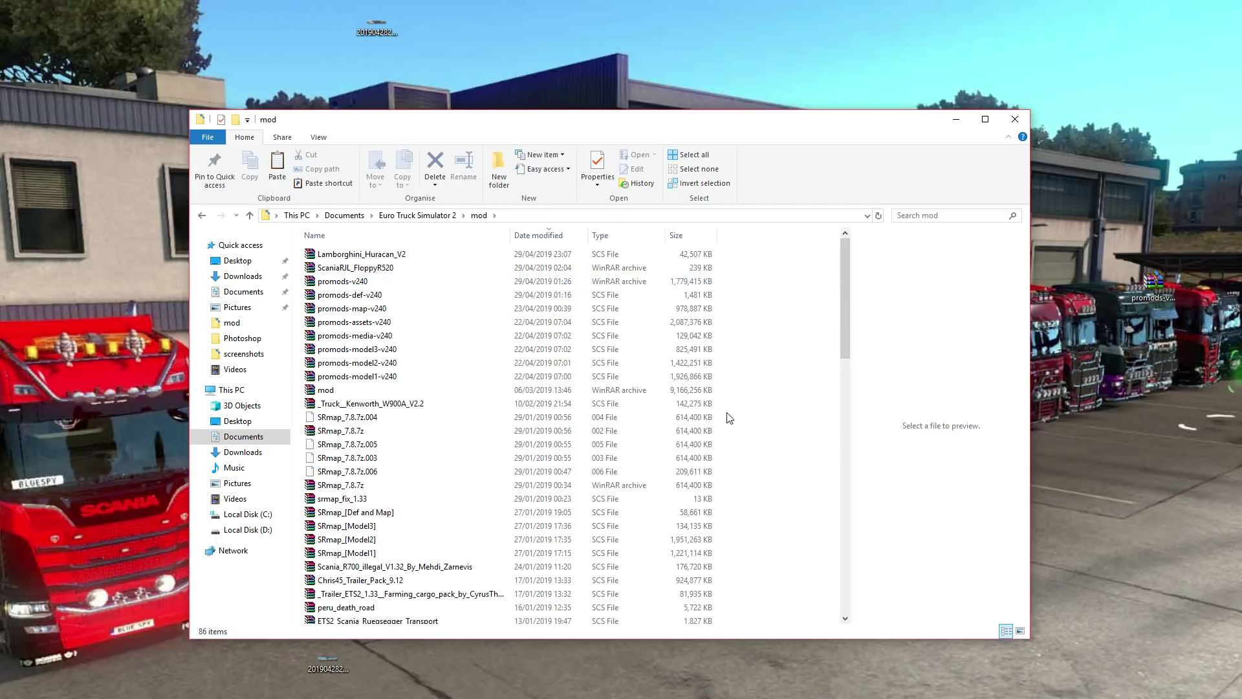
{"action": "right_click", "coordinate": [778, 403]}
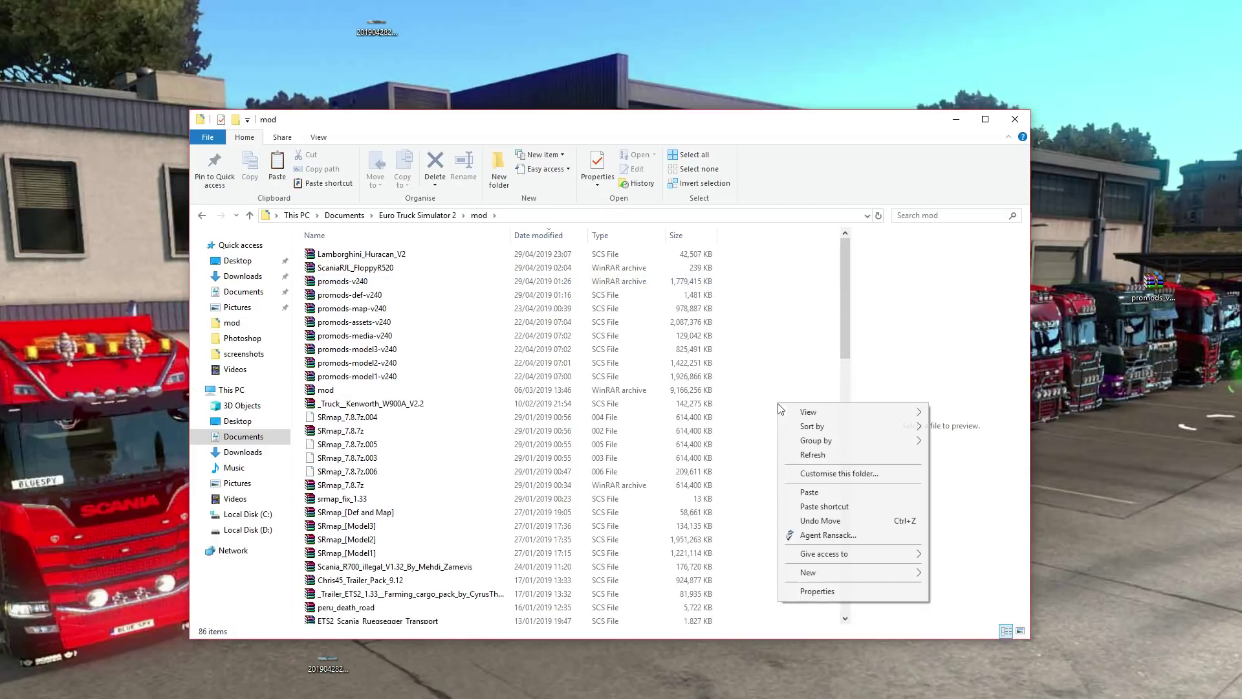
{"action": "left_click", "coordinate": [845, 324]}
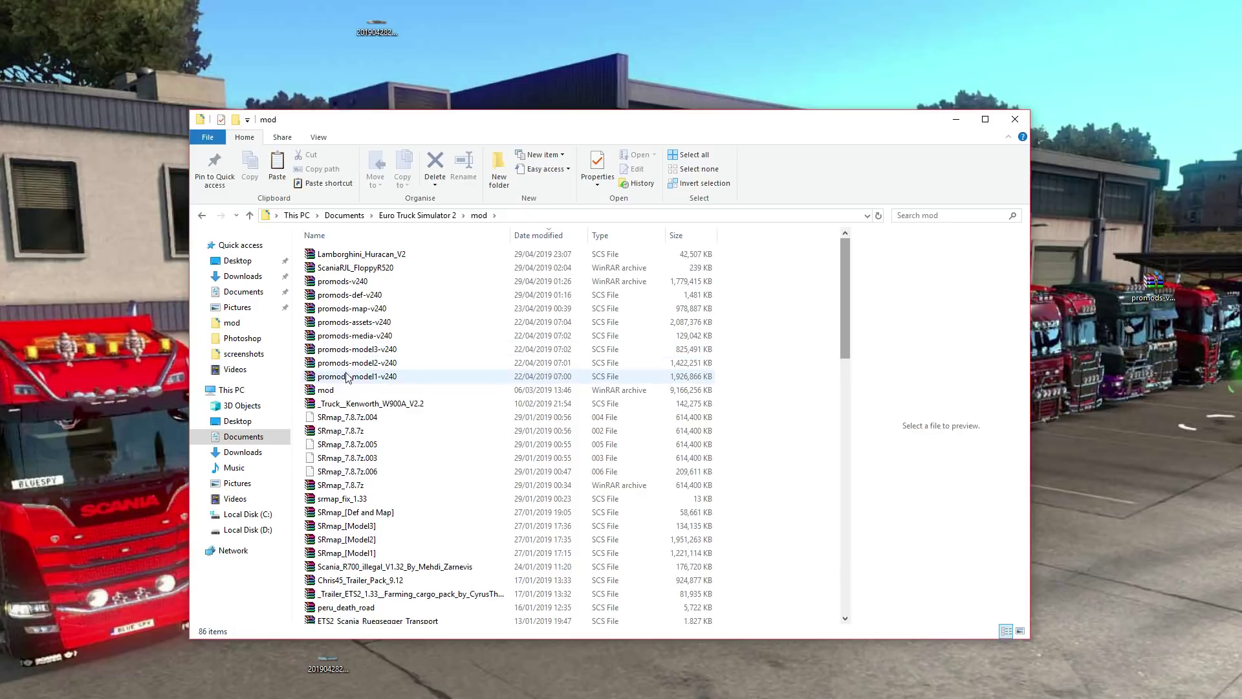
{"action": "left_click", "coordinate": [1015, 119]}
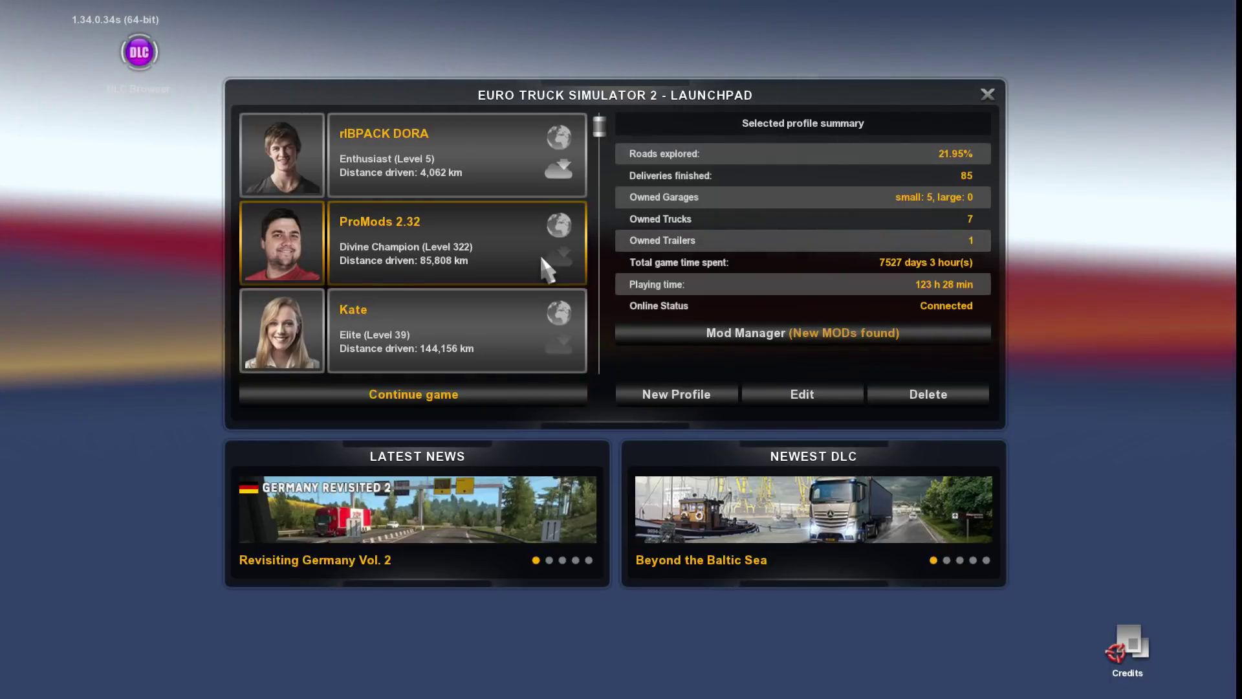
- Choose the player profile to load on the ETS2 launchpad
{"action": "scroll", "coordinate": [497, 334], "scroll_direction": "down", "scroll_amount": 1}
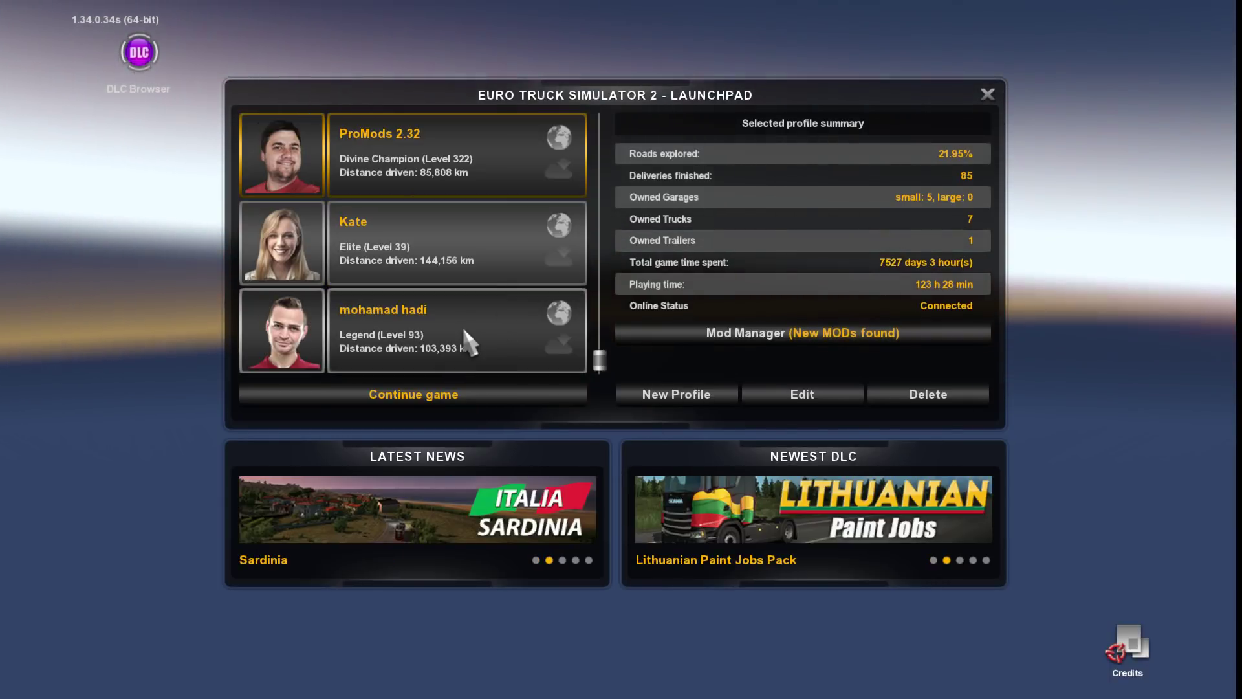
{"action": "left_click", "coordinate": [468, 340]}
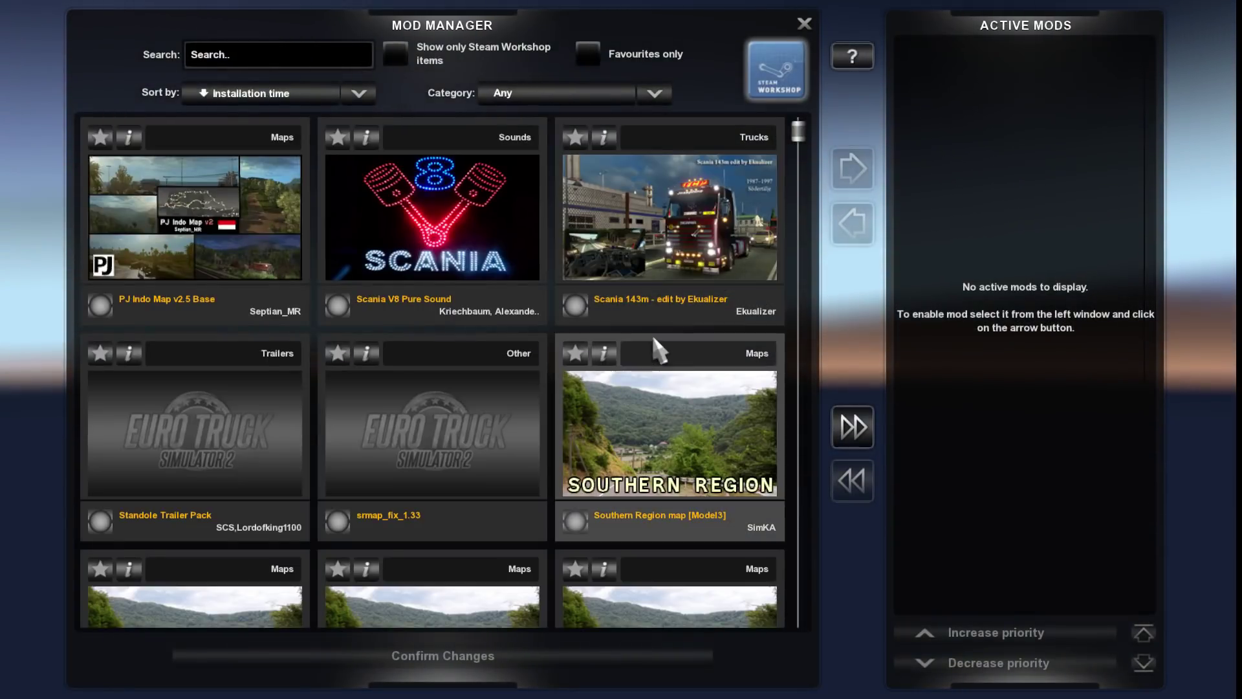
- Find the ProMods 2.40 Definitions card in the Mod Manager list and make it an active mod
{"action": "scroll", "coordinate": [646, 397], "scroll_direction": "down", "scroll_amount": 5}
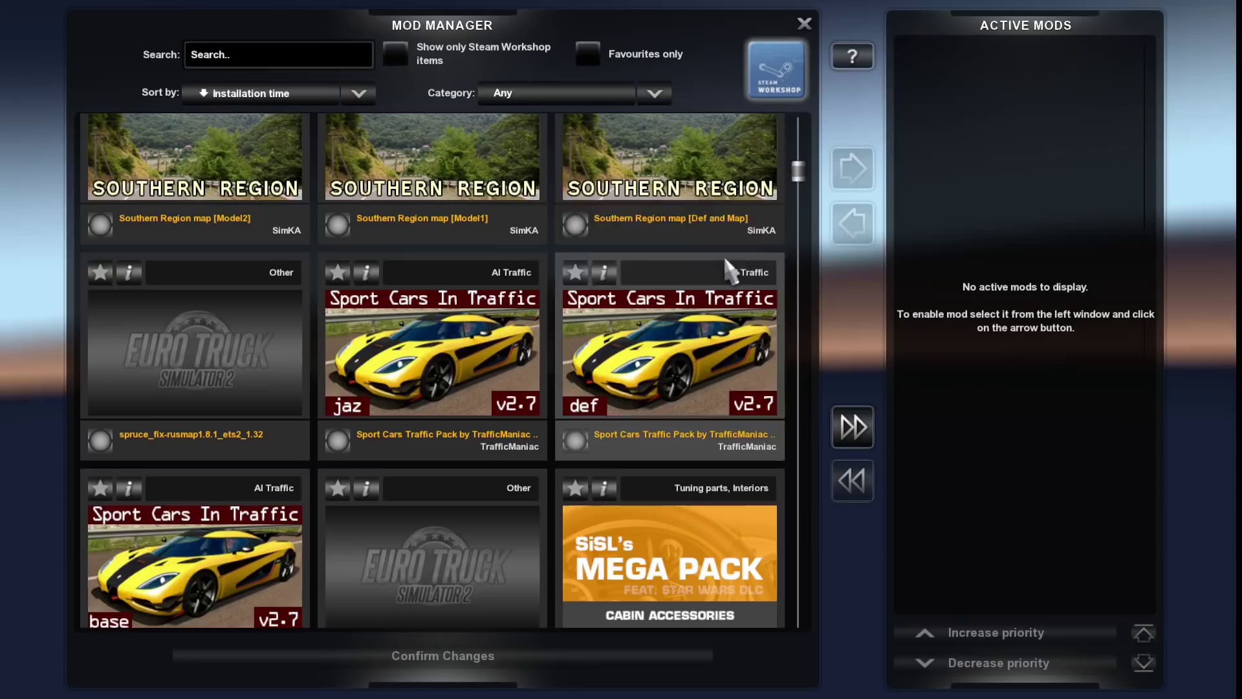
{"action": "left_click_drag", "start_coordinate": [800, 165], "coordinate": [807, 299]}
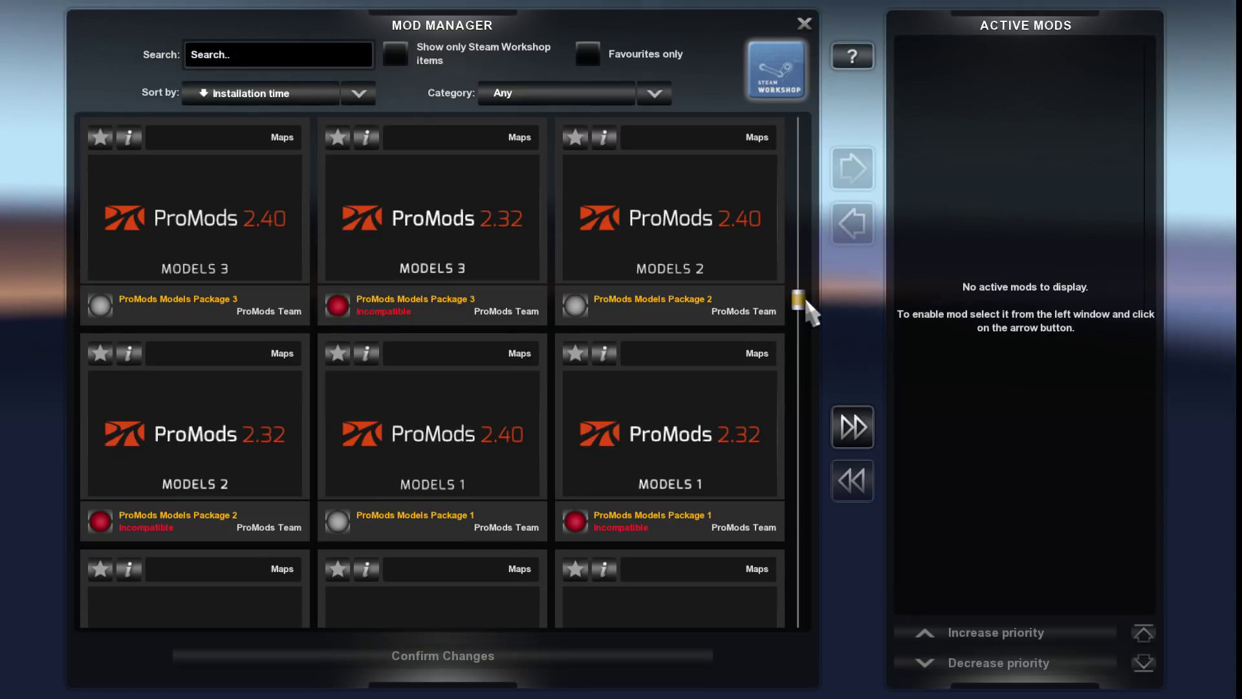
{"action": "left_click_drag", "start_coordinate": [807, 302], "coordinate": [805, 316]}
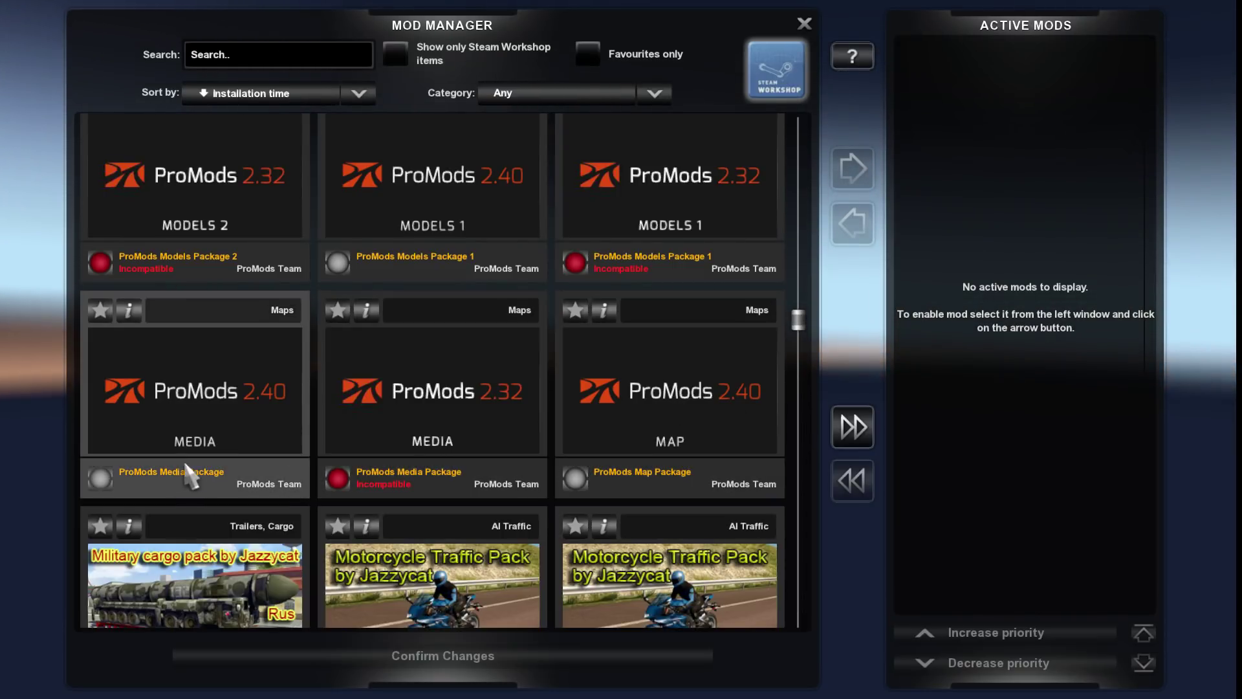
{"action": "scroll", "coordinate": [498, 325], "scroll_direction": "up", "scroll_amount": 3}
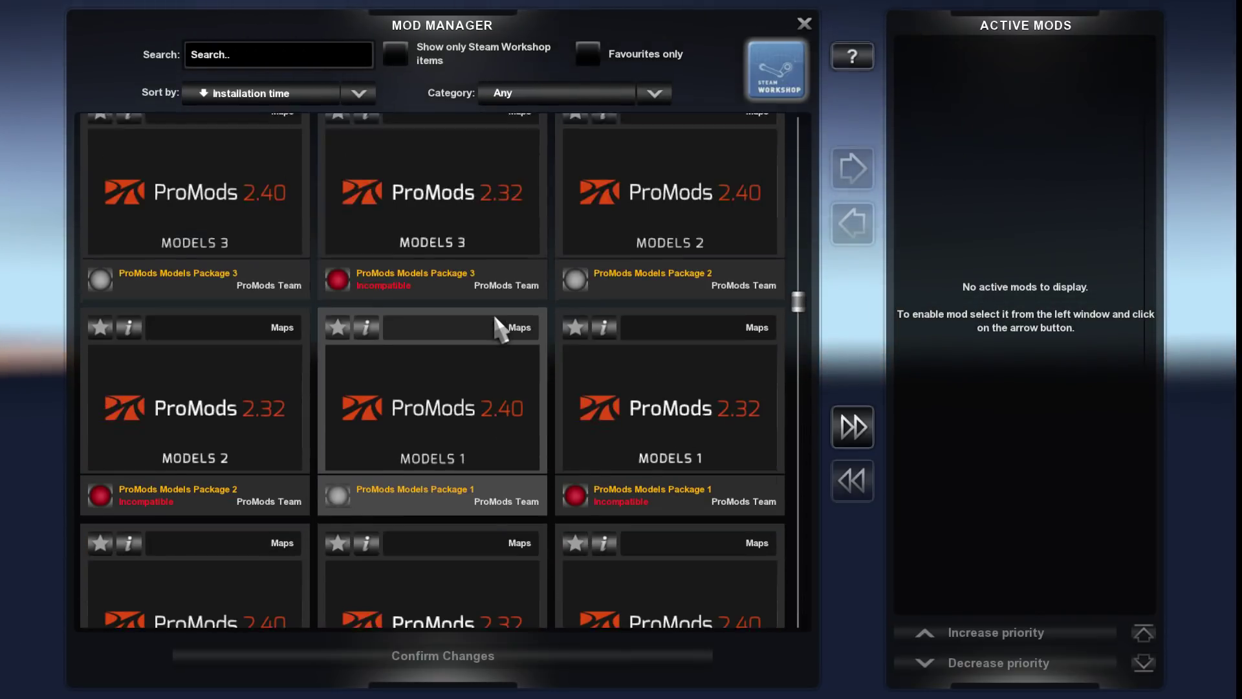
{"action": "scroll", "coordinate": [498, 326], "scroll_direction": "up", "scroll_amount": 1}
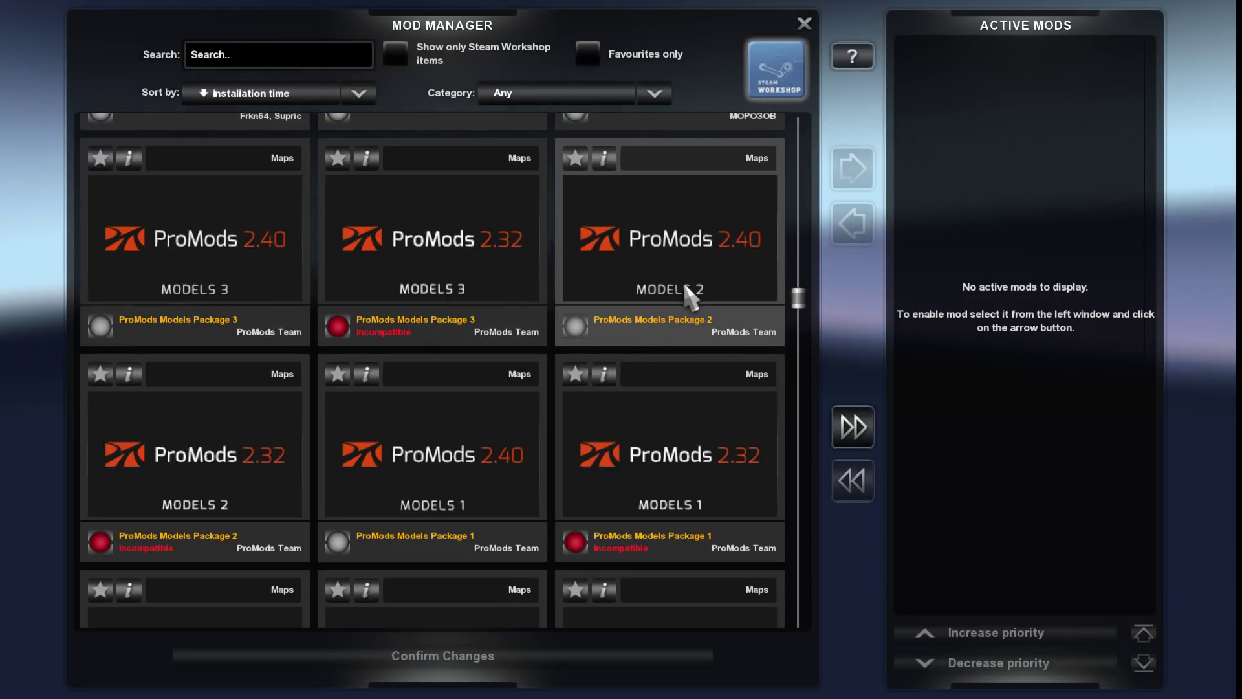
{"action": "scroll", "coordinate": [713, 278], "scroll_direction": "up", "scroll_amount": 4}
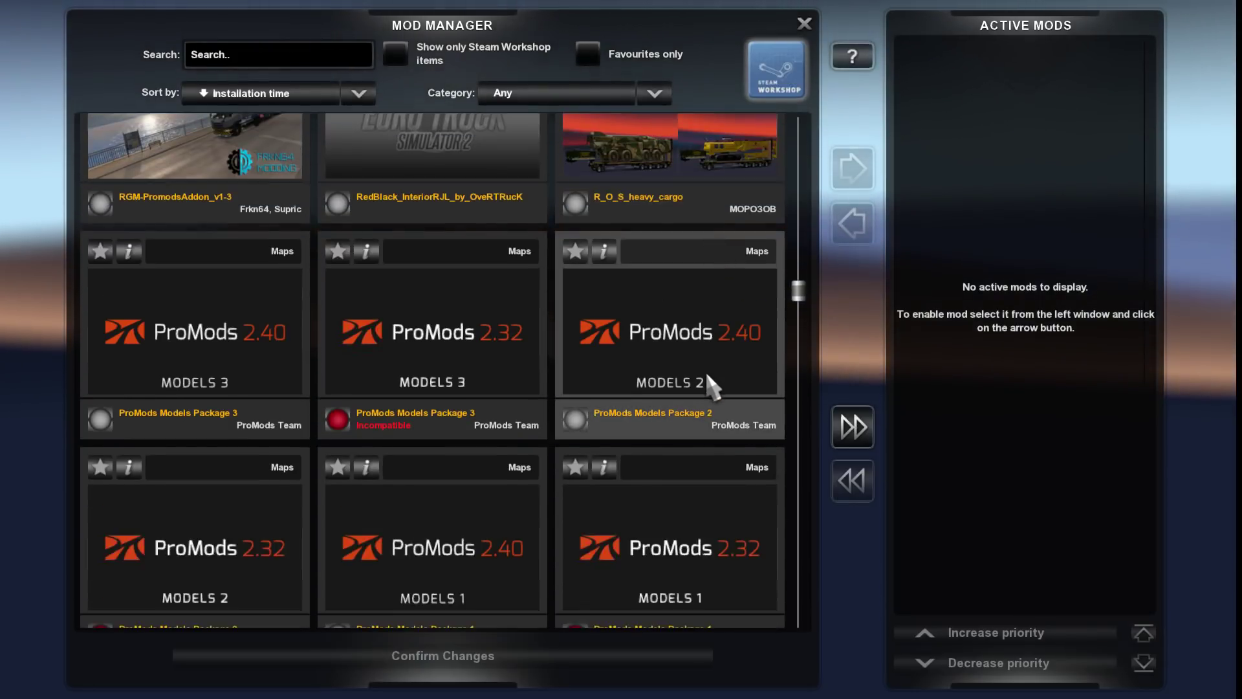
{"action": "scroll", "coordinate": [706, 375], "scroll_direction": "down", "scroll_amount": 3}
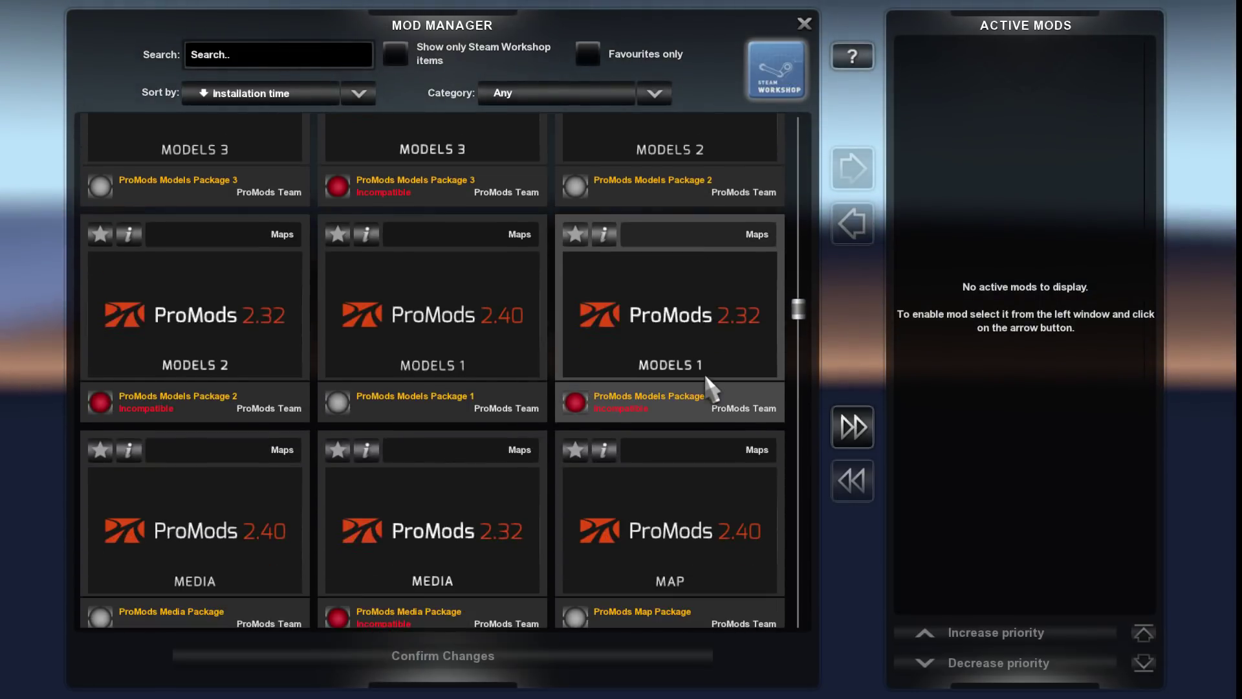
{"action": "scroll", "coordinate": [706, 388], "scroll_direction": "down", "scroll_amount": 1}
{"action": "scroll", "coordinate": [707, 388], "scroll_direction": "down", "scroll_amount": 3}
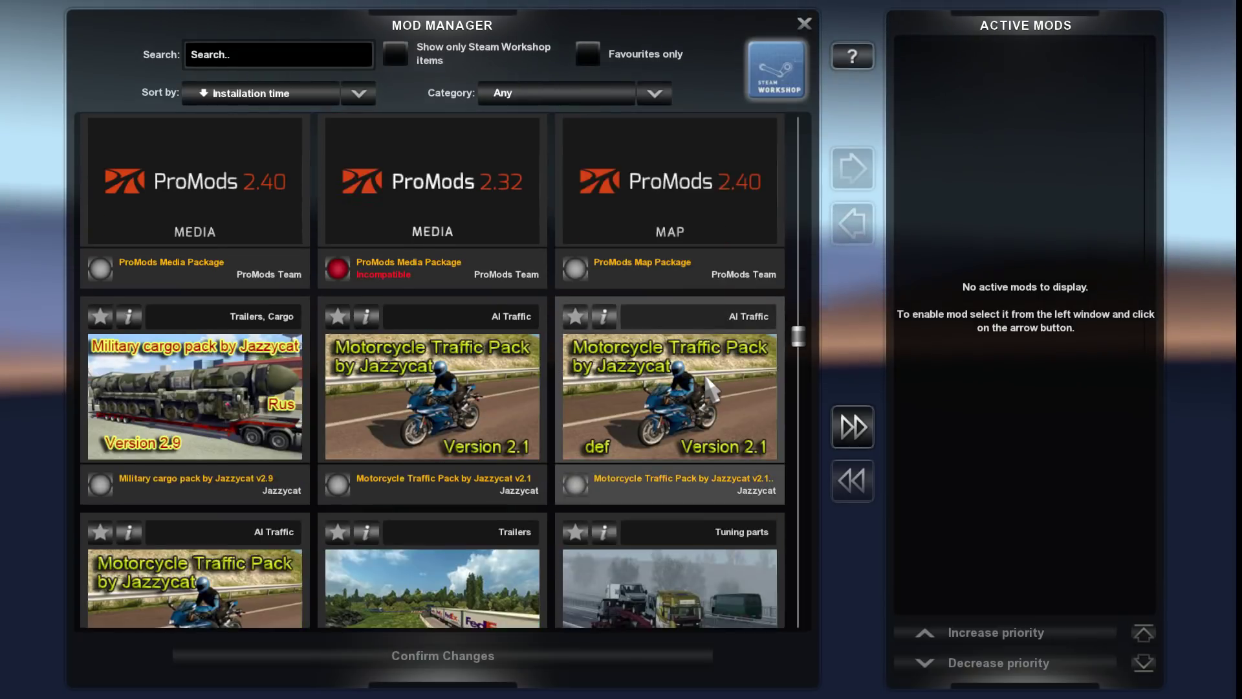
{"action": "scroll", "coordinate": [711, 387], "scroll_direction": "down", "scroll_amount": 5}
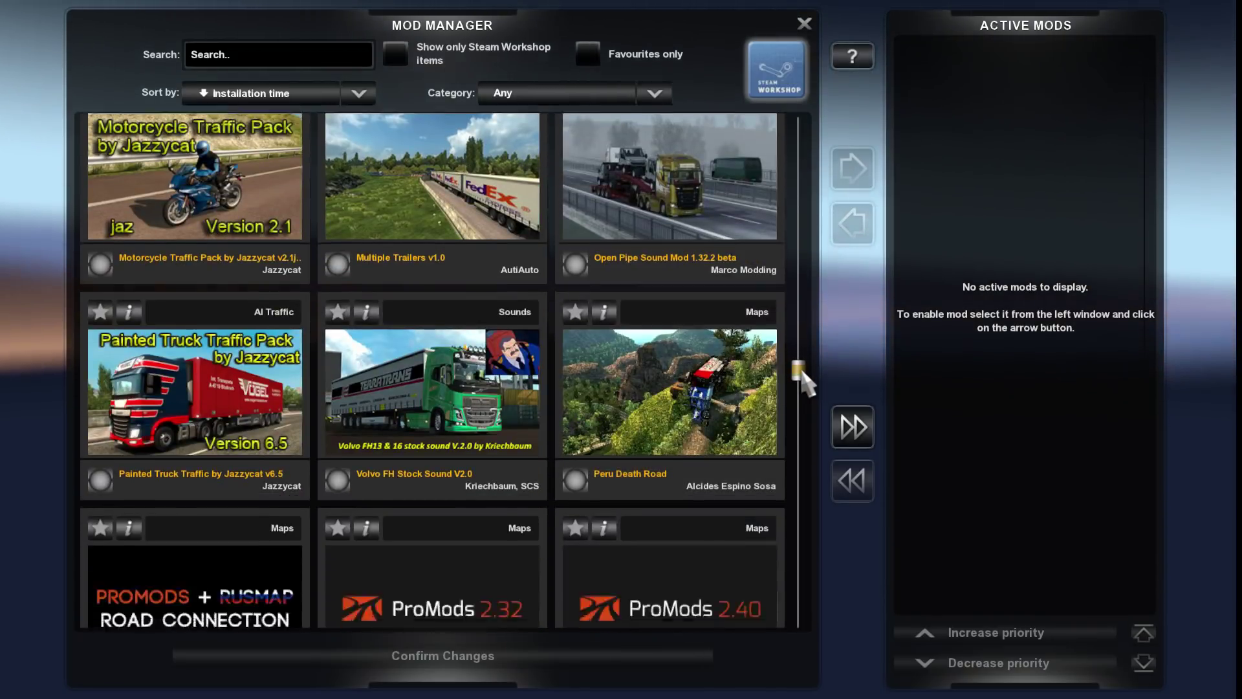
{"action": "left_click_drag", "start_coordinate": [803, 376], "coordinate": [800, 411]}
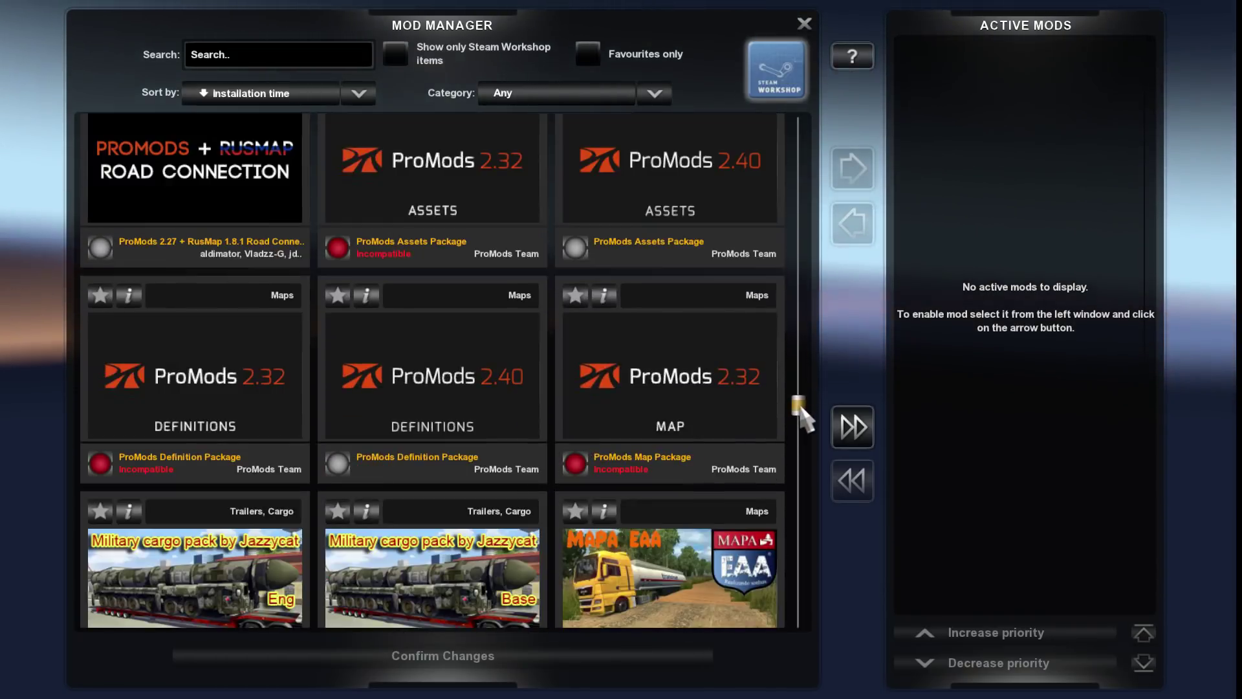
{"action": "double_click", "coordinate": [462, 387]}
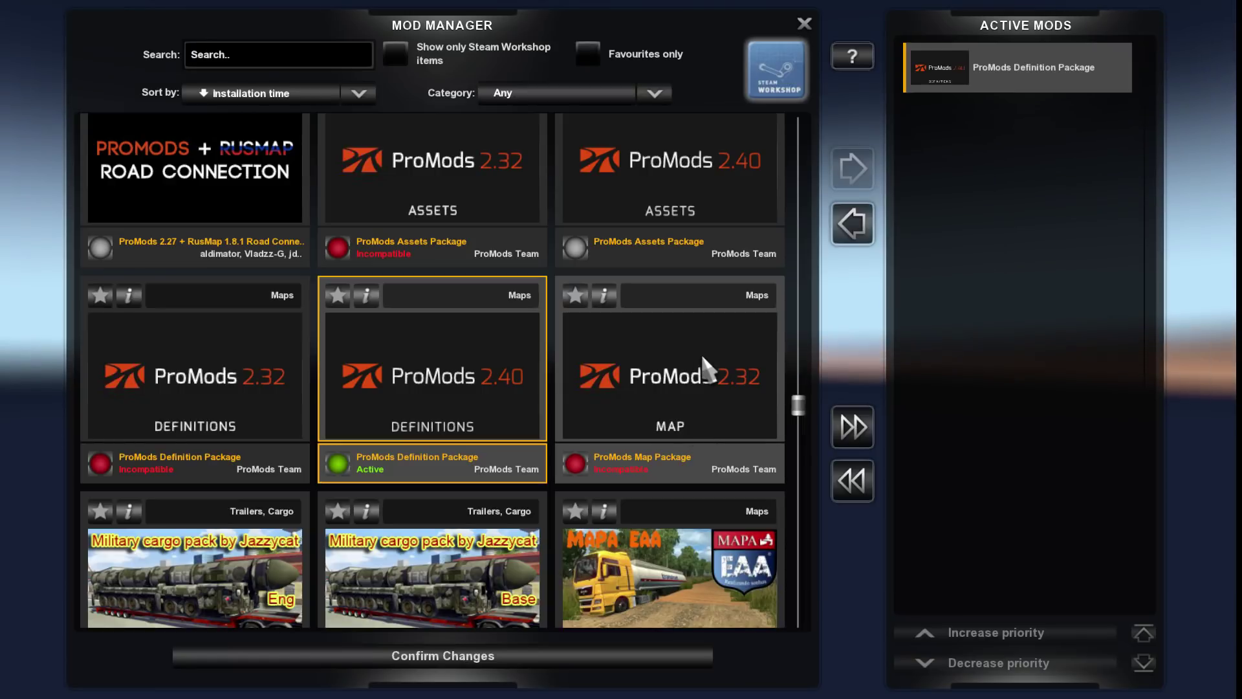
- Activate the ProMods 2.40 Map, Models Package 3 and Assets packages, in that order
{"action": "scroll", "coordinate": [586, 453], "scroll_direction": "up", "scroll_amount": 3}
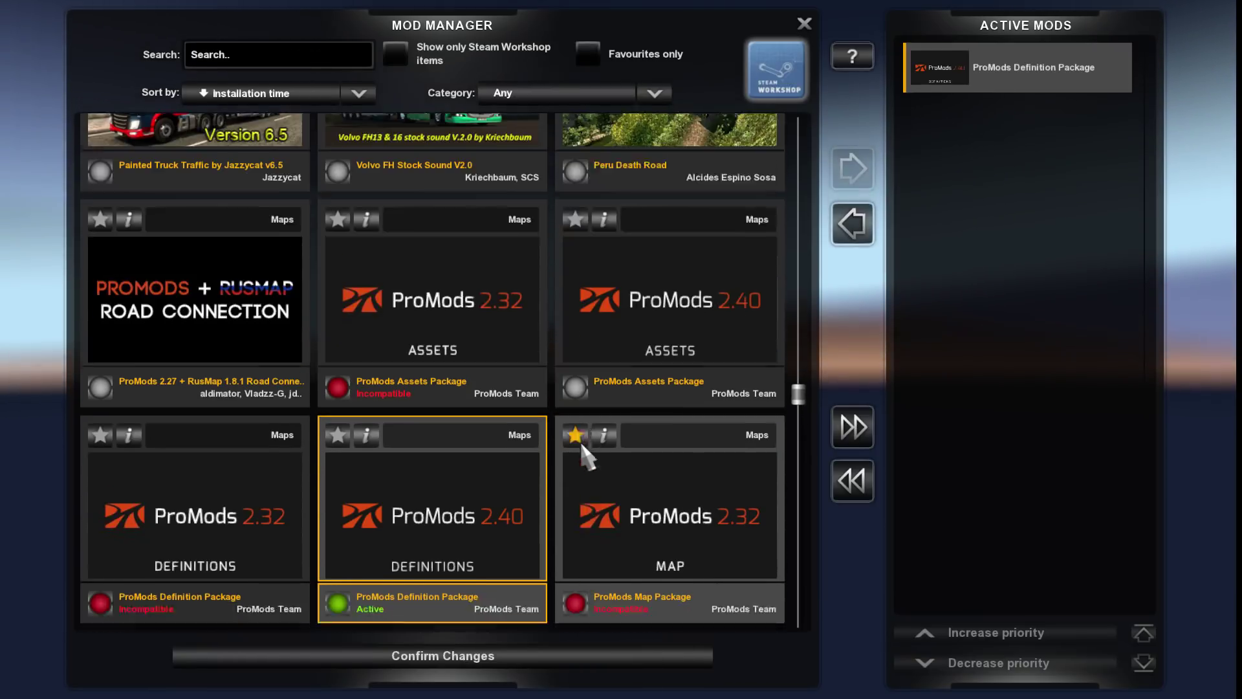
{"action": "scroll", "coordinate": [586, 453], "scroll_direction": "up", "scroll_amount": 10}
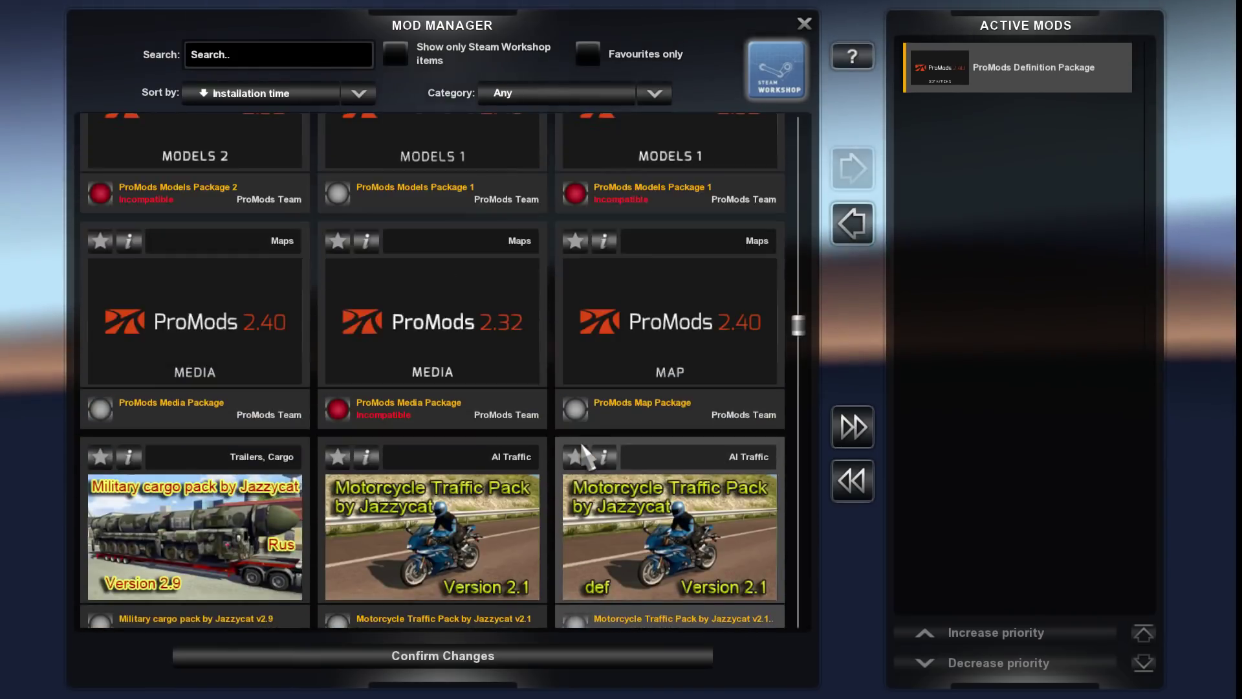
{"action": "double_click", "coordinate": [695, 324]}
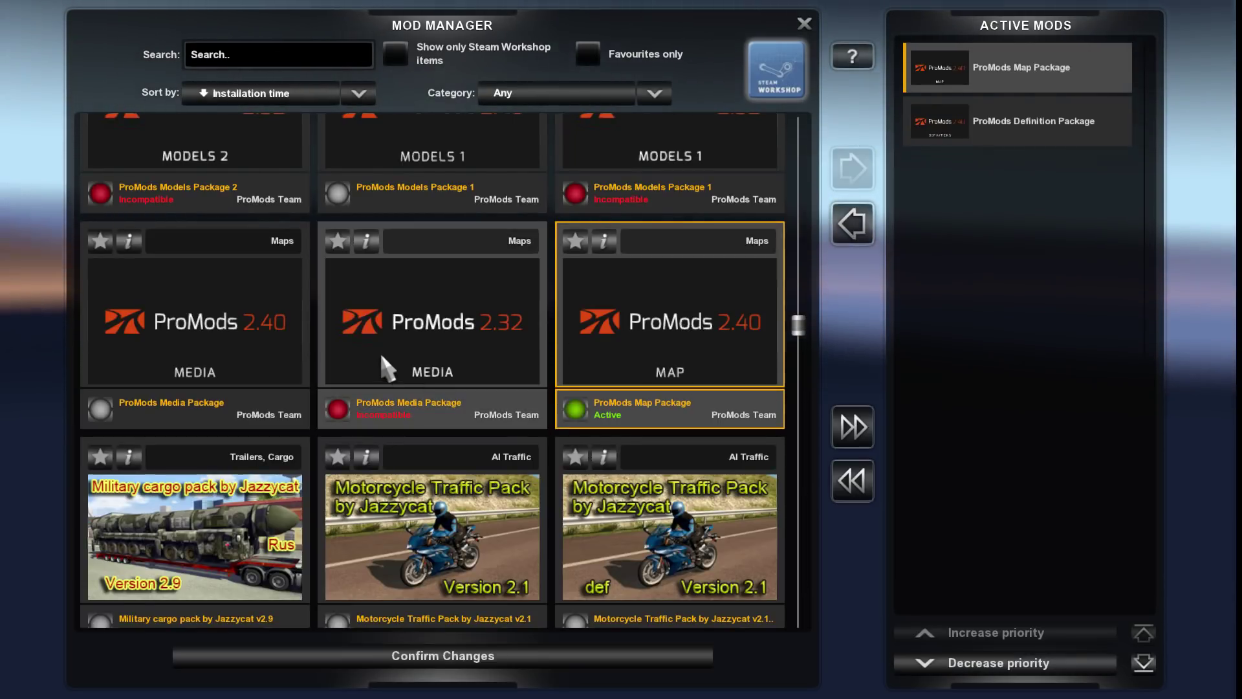
{"action": "scroll", "coordinate": [379, 351], "scroll_direction": "up", "scroll_amount": 5}
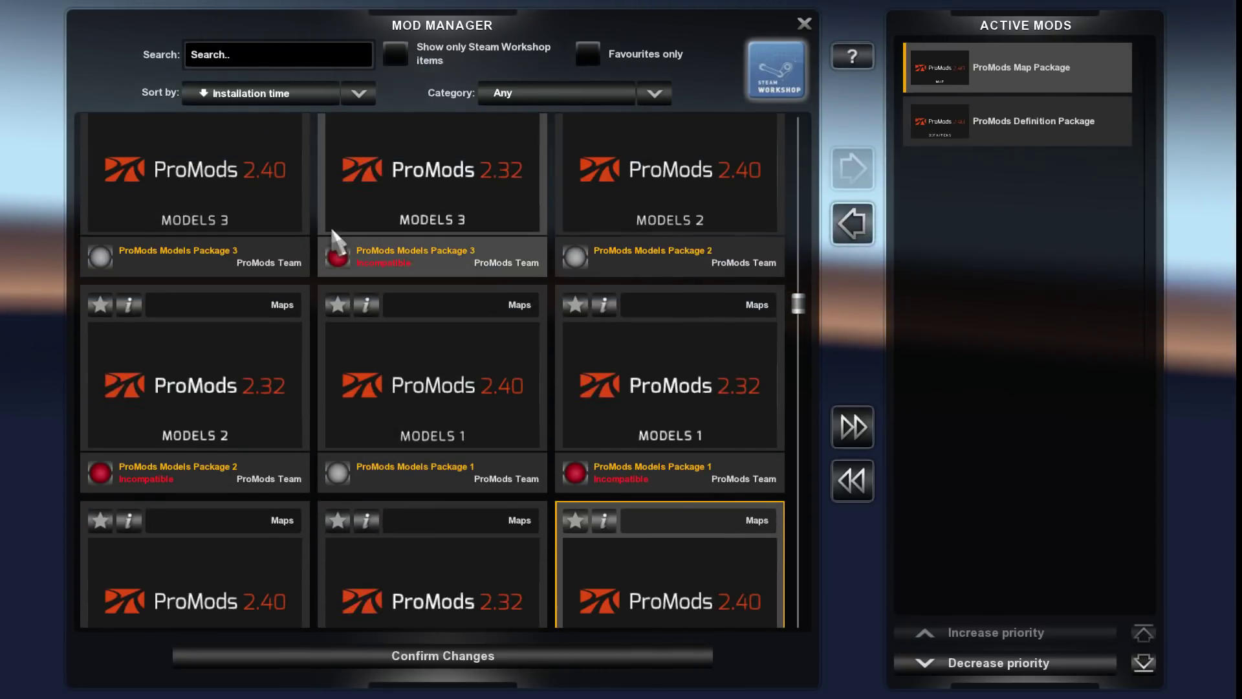
{"action": "double_click", "coordinate": [181, 256]}
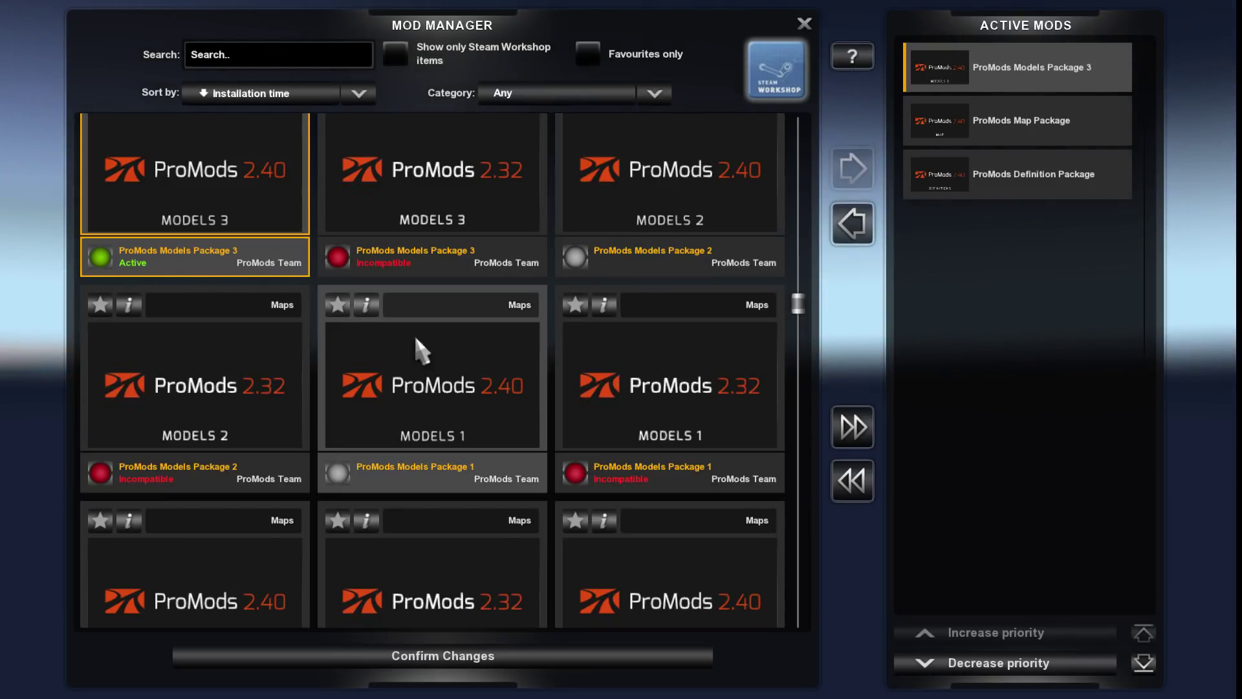
{"action": "scroll", "coordinate": [410, 388], "scroll_direction": "down", "scroll_amount": 2}
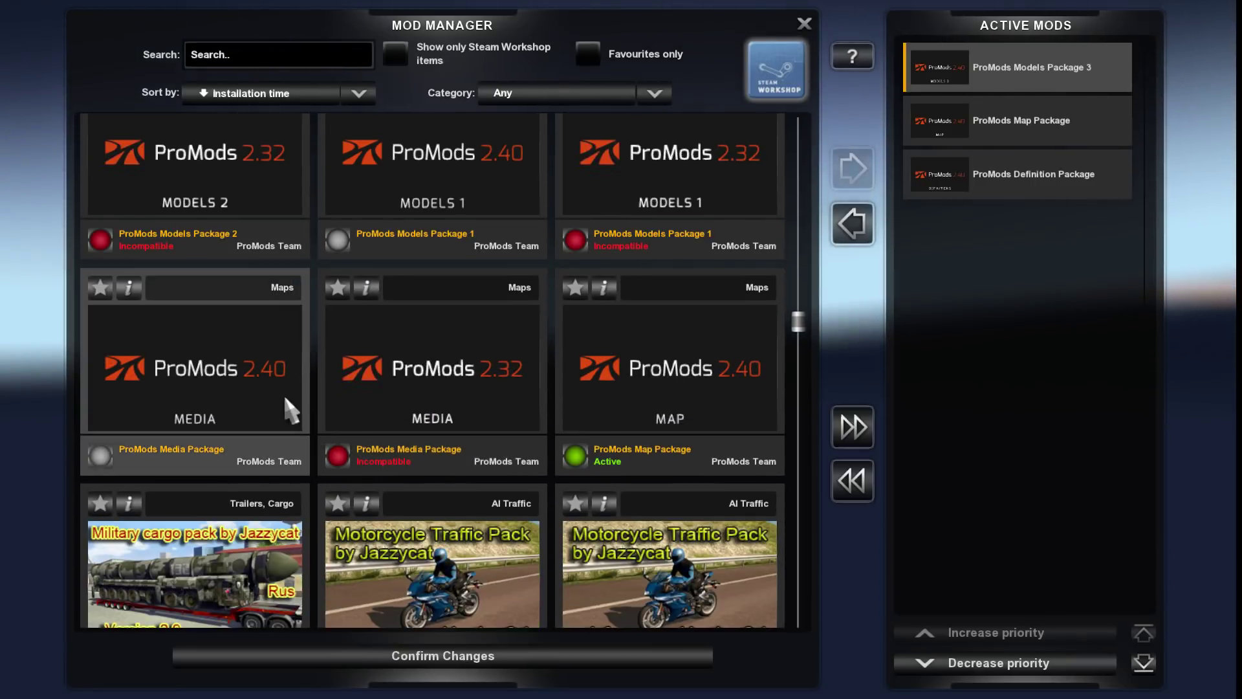
{"action": "scroll", "coordinate": [297, 404], "scroll_direction": "down", "scroll_amount": 4}
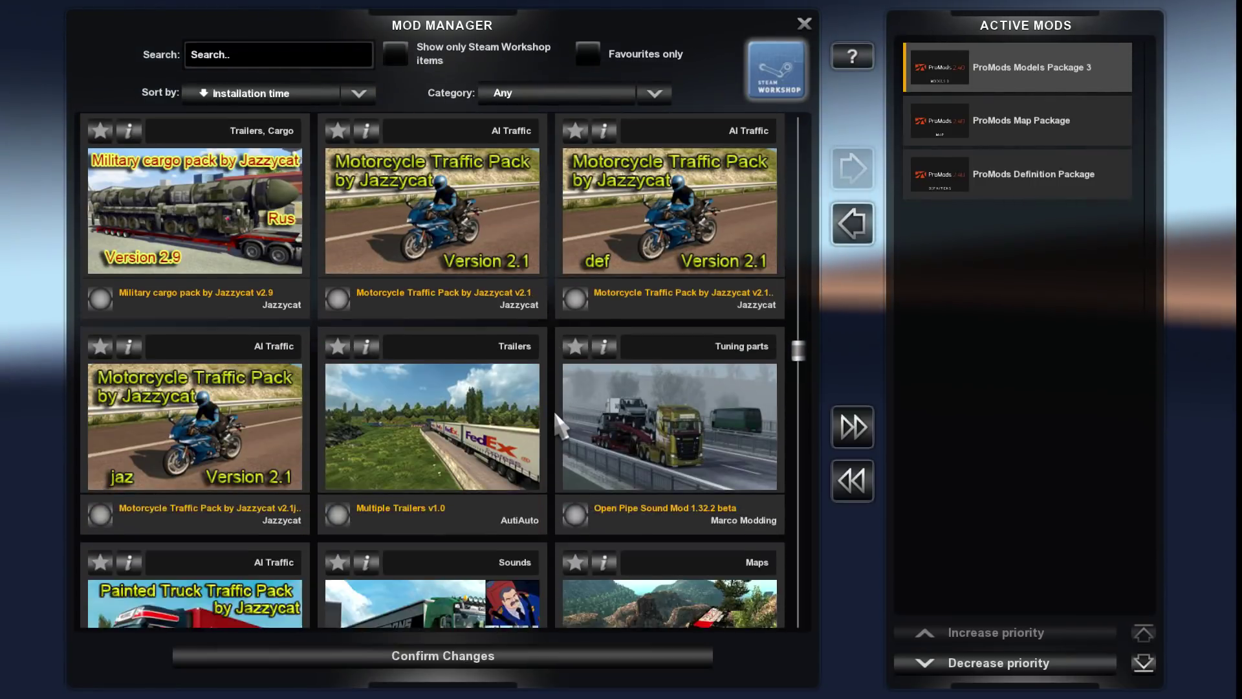
{"action": "scroll", "coordinate": [550, 440], "scroll_direction": "up", "scroll_amount": 2}
{"action": "scroll", "coordinate": [547, 466], "scroll_direction": "down", "scroll_amount": 6}
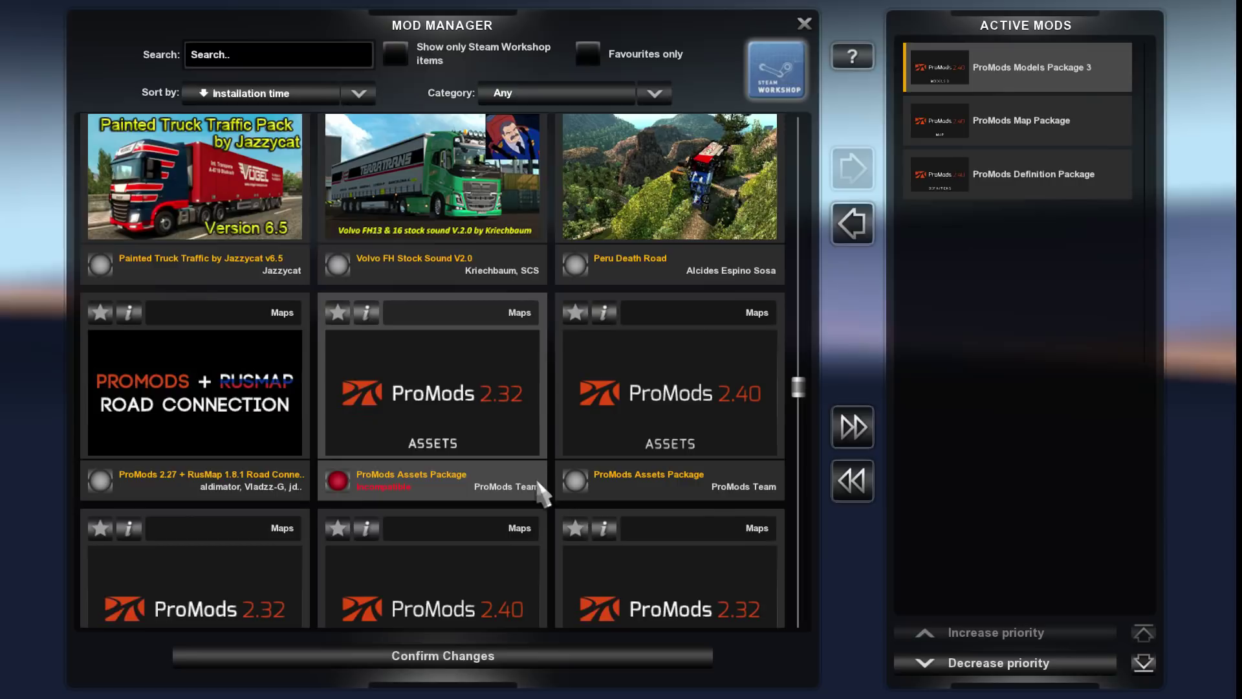
{"action": "double_click", "coordinate": [647, 406]}
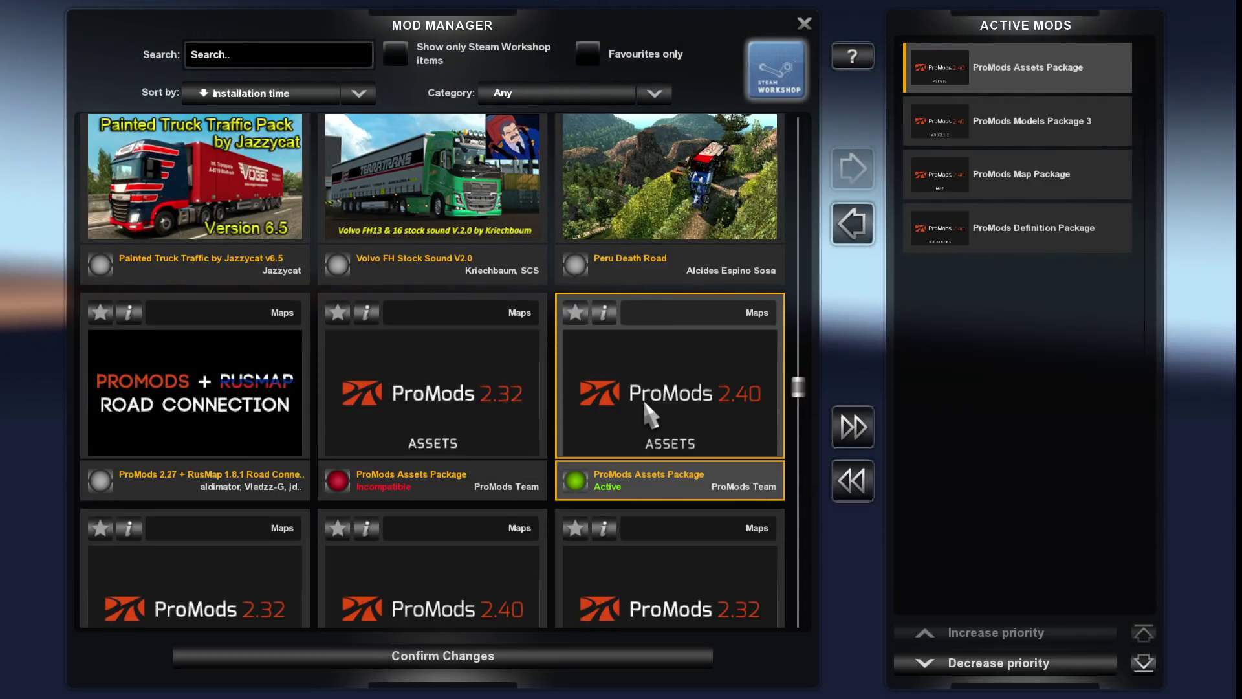
- Activate ProMods 2.40 Models Package 2 and then Models Package 1
{"action": "scroll", "coordinate": [590, 471], "scroll_direction": "down", "scroll_amount": 2}
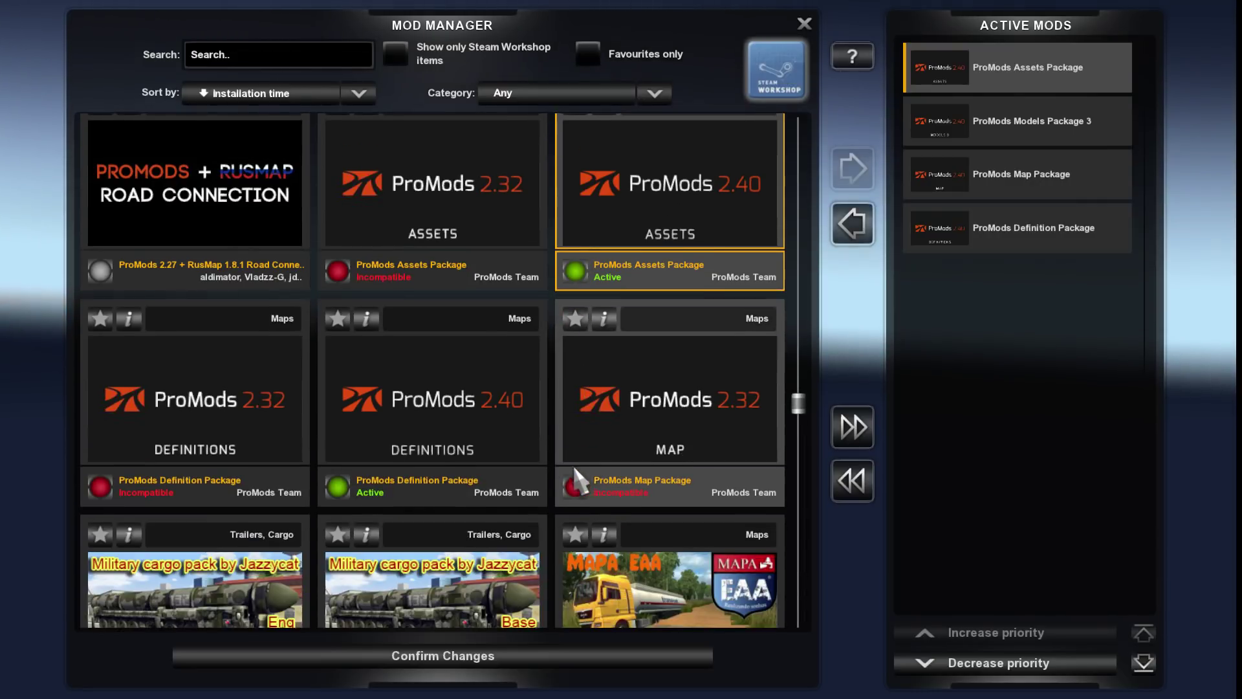
{"action": "scroll", "coordinate": [511, 472], "scroll_direction": "down", "scroll_amount": 3}
{"action": "scroll", "coordinate": [466, 475], "scroll_direction": "up", "scroll_amount": 3}
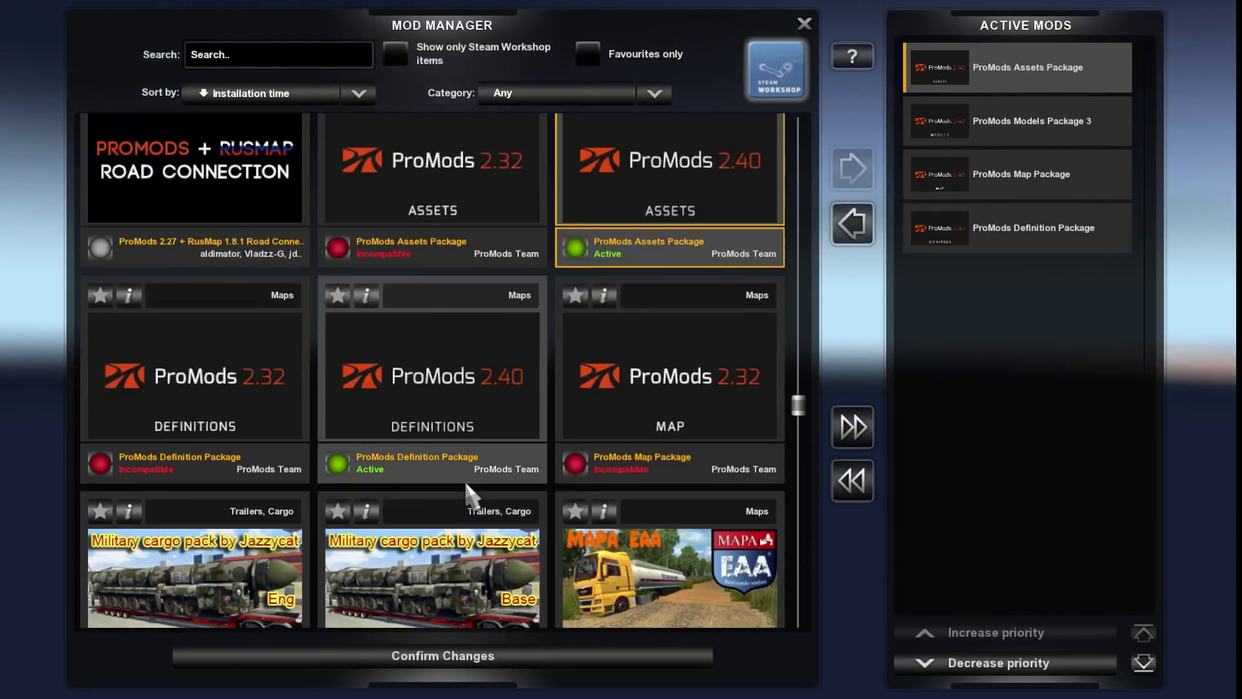
{"action": "scroll", "coordinate": [466, 485], "scroll_direction": "up", "scroll_amount": 8}
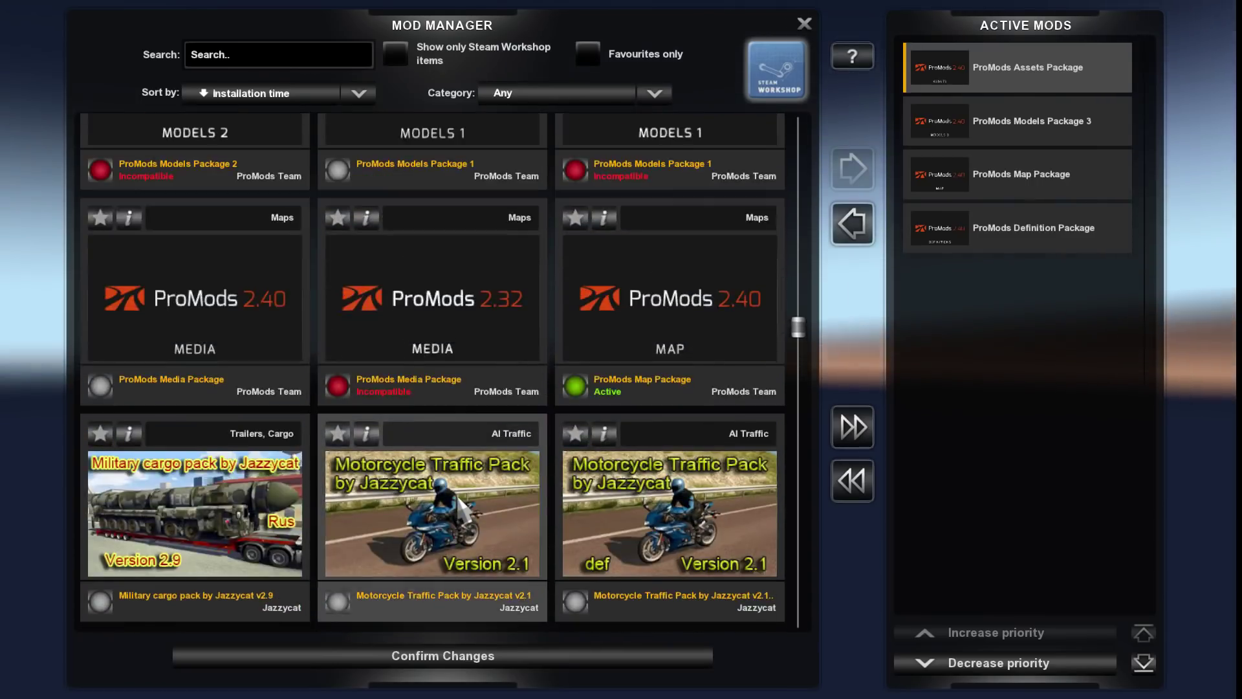
{"action": "scroll", "coordinate": [461, 507], "scroll_direction": "up", "scroll_amount": 2}
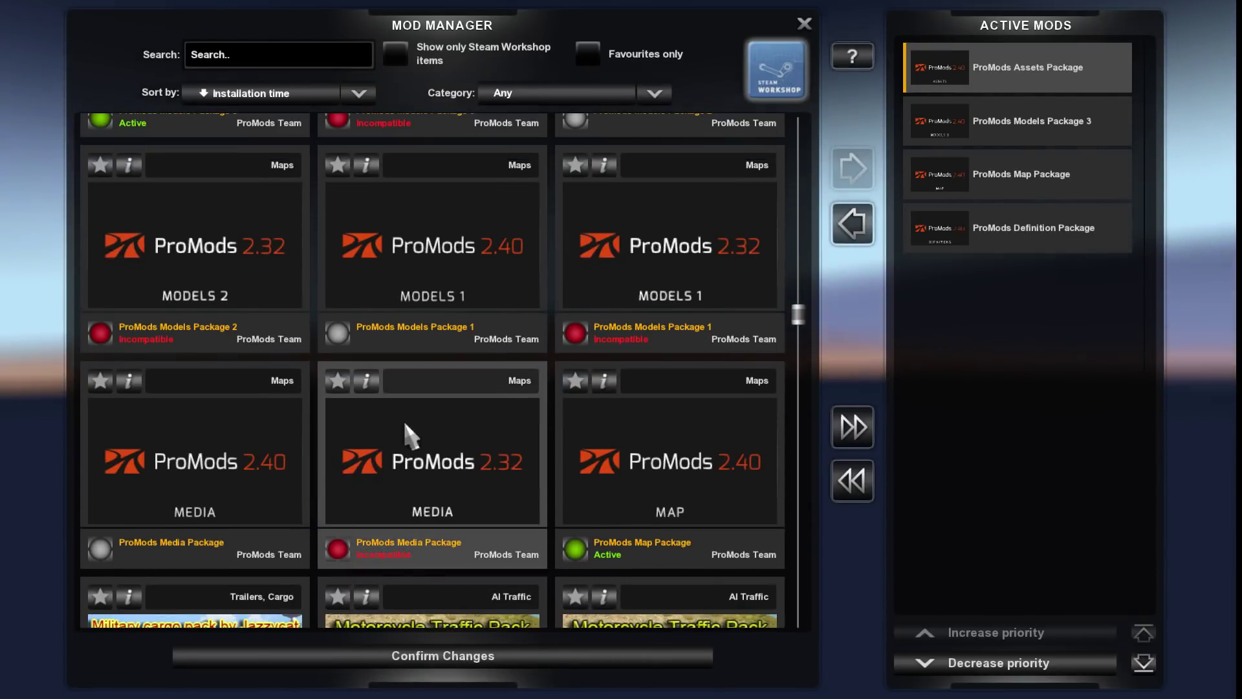
{"action": "scroll", "coordinate": [453, 418], "scroll_direction": "up", "scroll_amount": 1}
{"action": "scroll", "coordinate": [550, 355], "scroll_direction": "up", "scroll_amount": 1}
{"action": "double_click", "coordinate": [647, 159]}
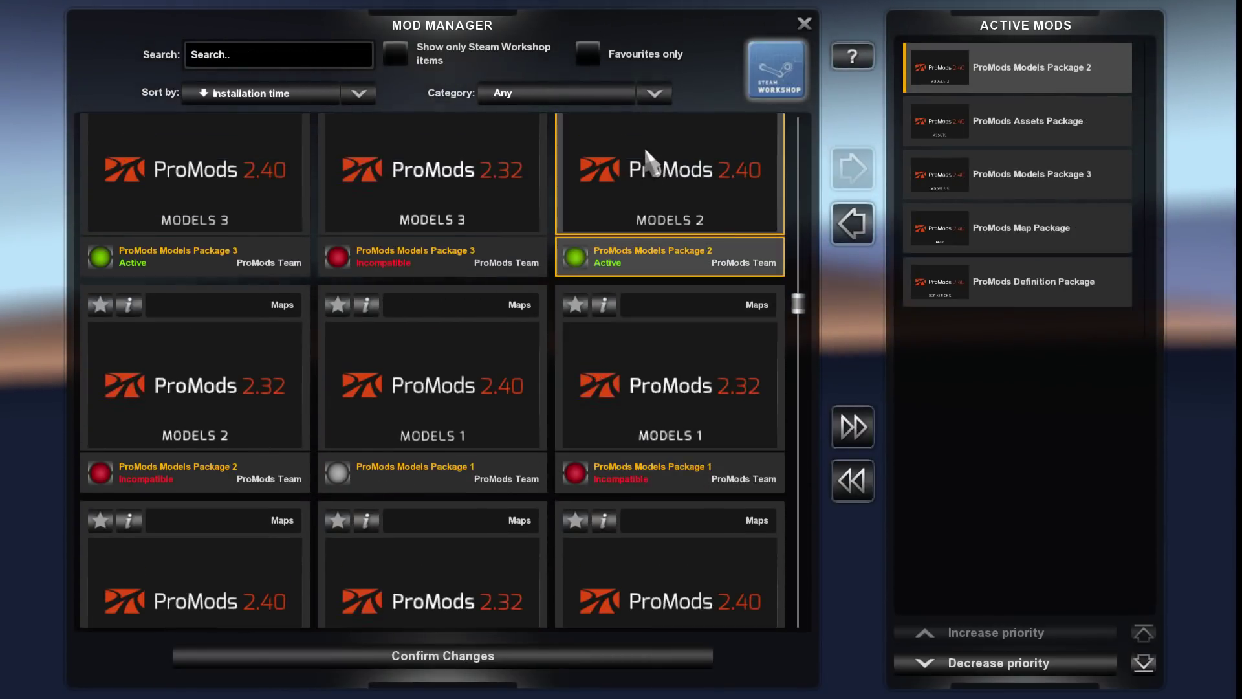
{"action": "double_click", "coordinate": [439, 387]}
- Activate the ProMods 2.40 Media Package and confirm the mod changes
{"action": "scroll", "coordinate": [440, 400], "scroll_direction": "down", "scroll_amount": 1}
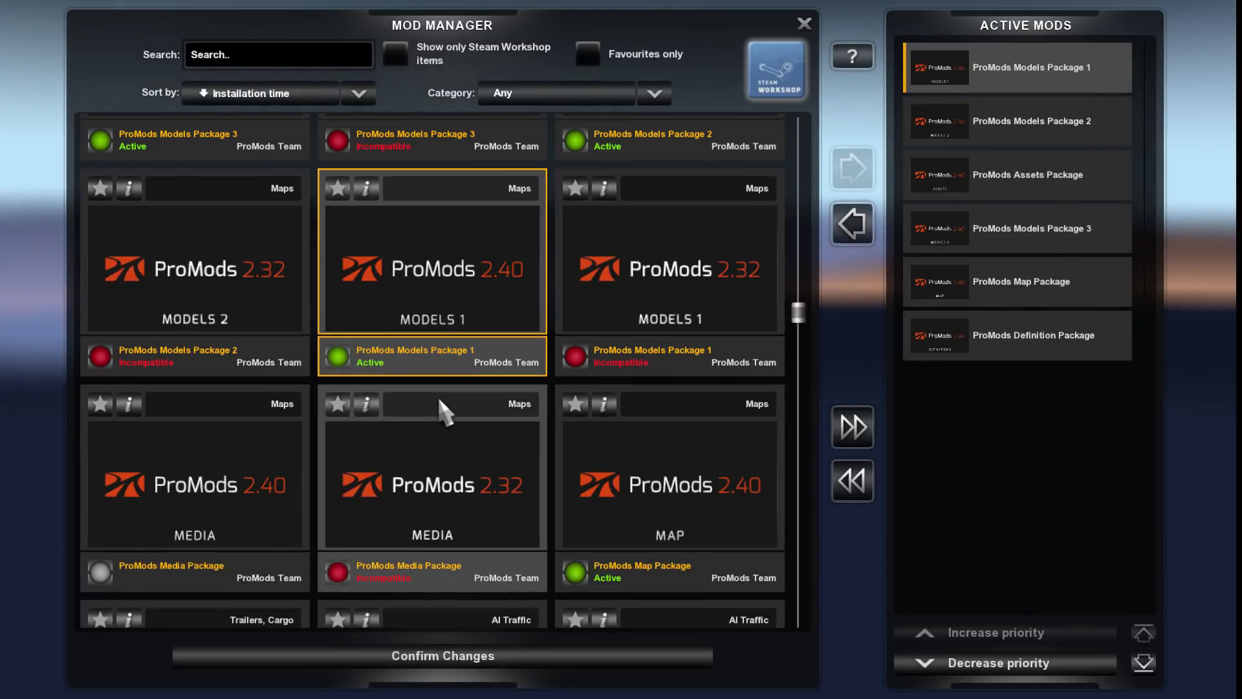
{"action": "scroll", "coordinate": [447, 415], "scroll_direction": "down", "scroll_amount": 1}
{"action": "double_click", "coordinate": [215, 381]}
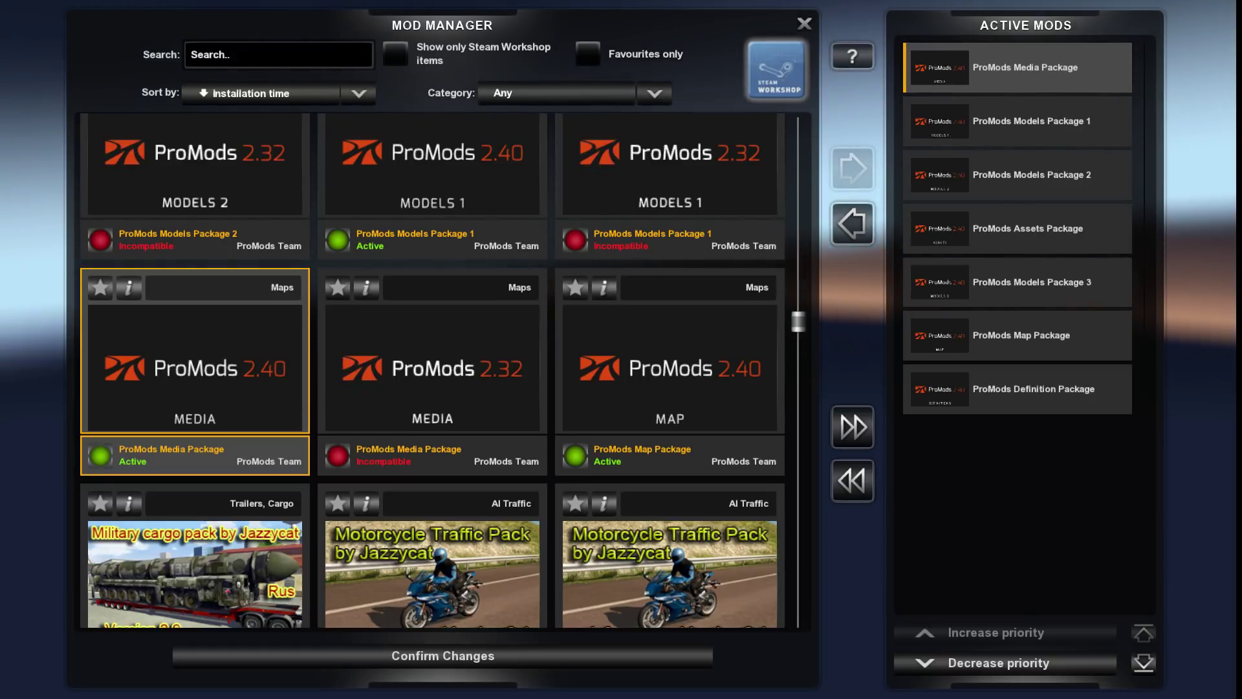
{"action": "left_click", "coordinate": [652, 652]}
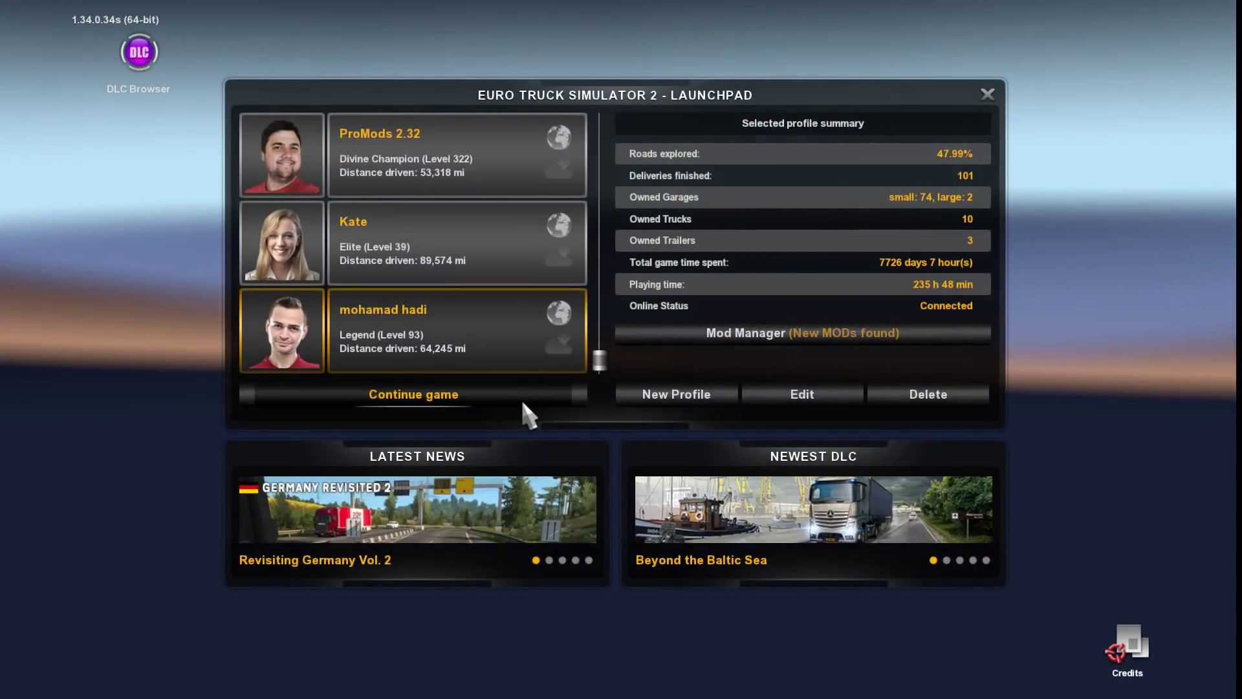
- Continue the game with the chosen profile and let it load with the new mods
{"action": "left_click", "coordinate": [523, 401]}
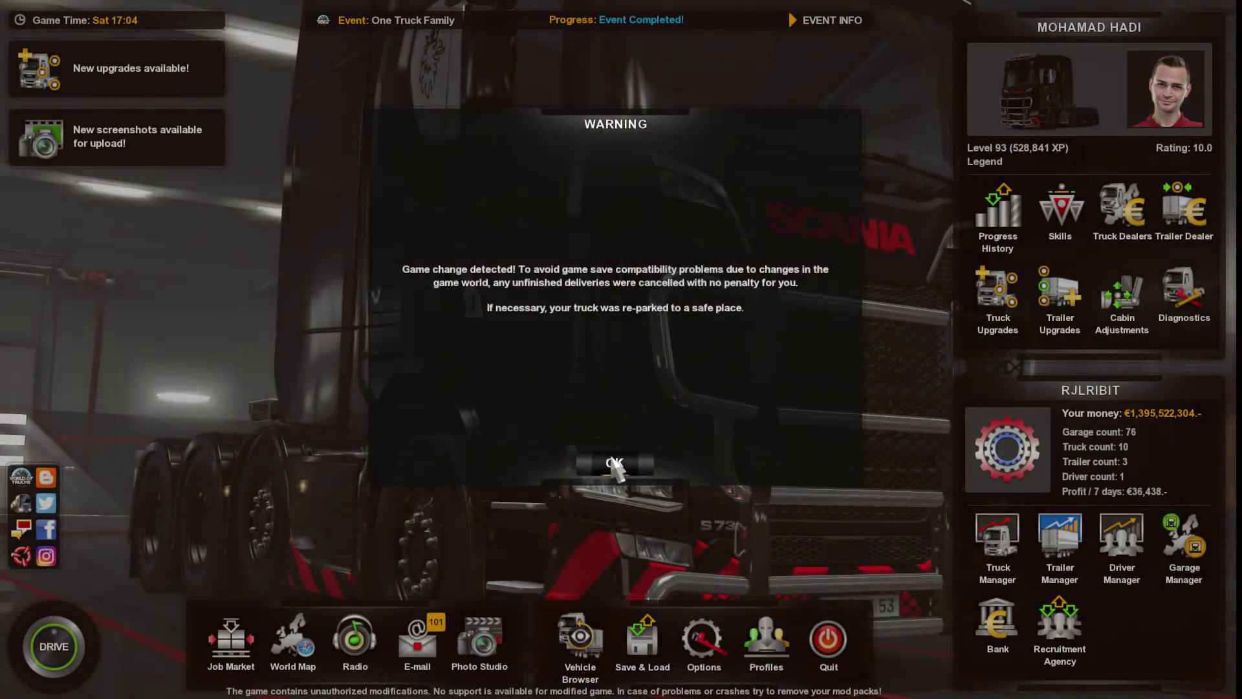
- Dismiss the warning about cancelled unfinished deliveries to enter the cab view
{"action": "left_click", "coordinate": [615, 464]}
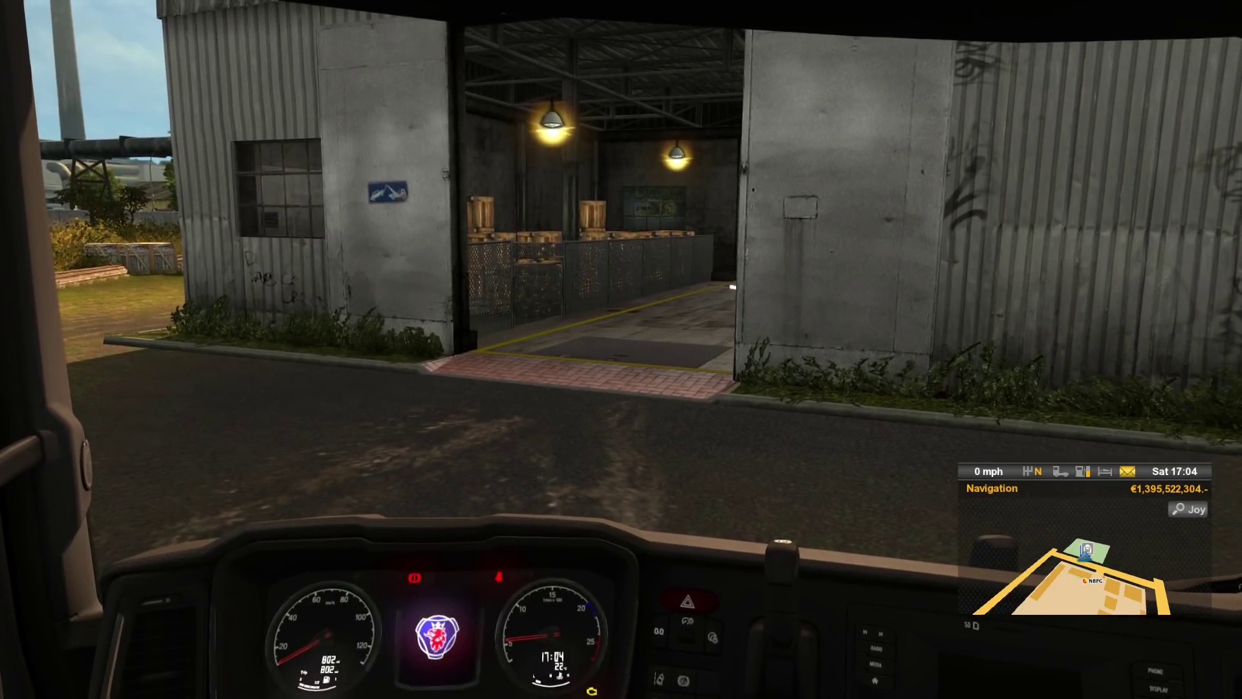
- Open the world map and pan north past Scotland to northern Norway and Finland
{"action": "key", "text": "m"}
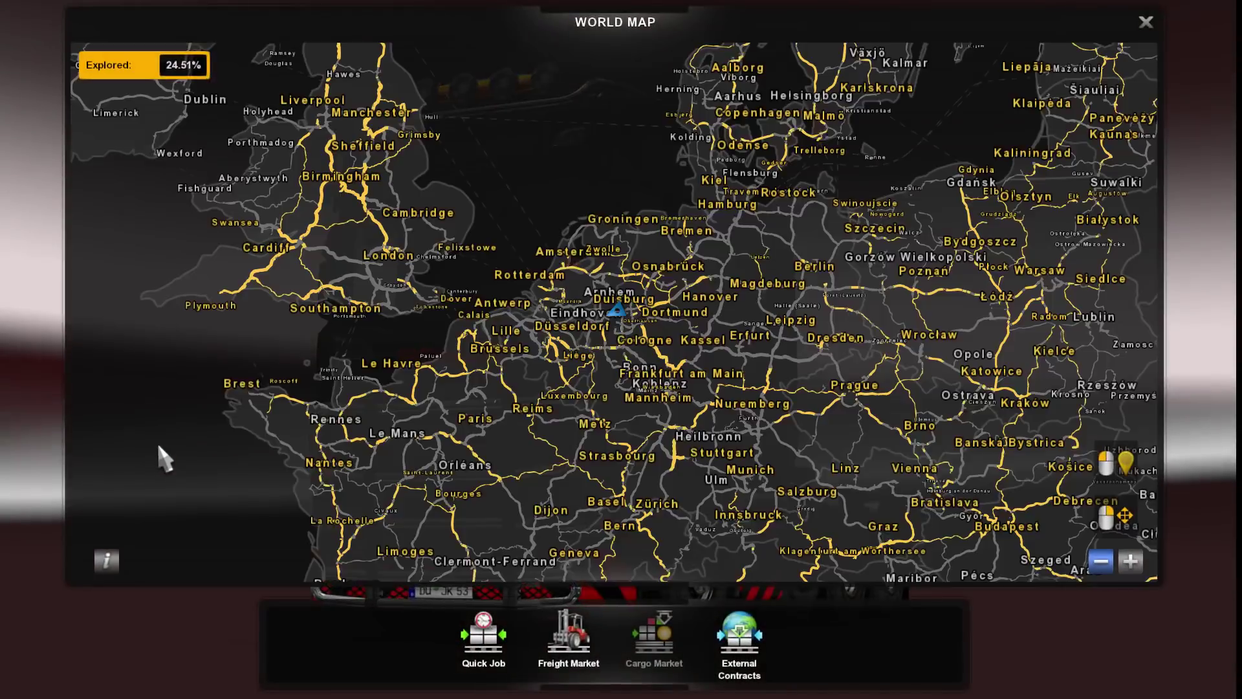
{"action": "left_click_drag", "start_coordinate": [390, 341], "coordinate": [453, 499]}
{"action": "left_click_drag", "start_coordinate": [279, 252], "coordinate": [430, 478]}
{"action": "left_click_drag", "start_coordinate": [388, 259], "coordinate": [414, 378]}
{"action": "left_click_drag", "start_coordinate": [563, 295], "coordinate": [414, 344]}
{"action": "scroll", "coordinate": [508, 210], "scroll_direction": "up", "scroll_amount": 2}
{"action": "scroll", "coordinate": [563, 208], "scroll_direction": "down", "scroll_amount": 2}
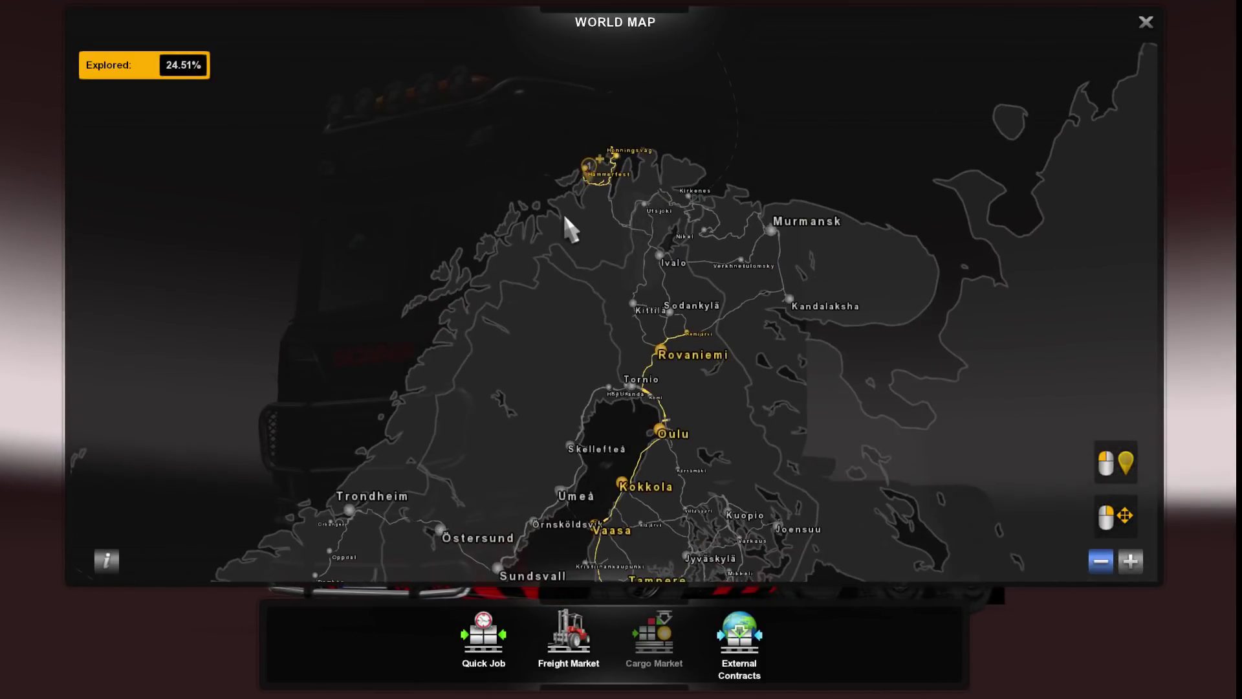